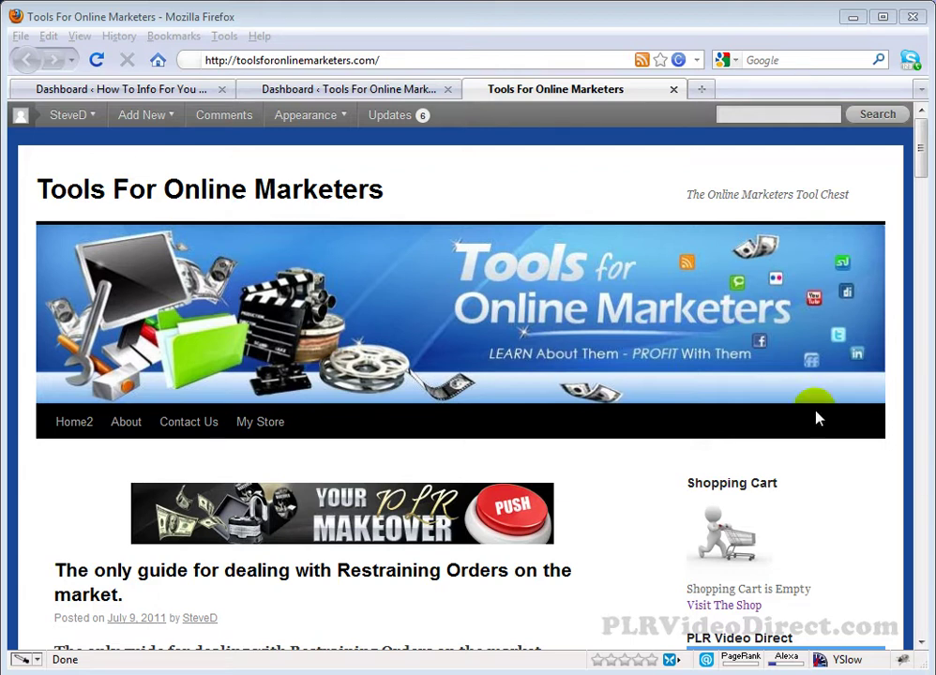
Examine the Tools For Online Marketers home page, checking how the sidebar widgets and PLR Video Direct banner fit the page.
click(84, 90)
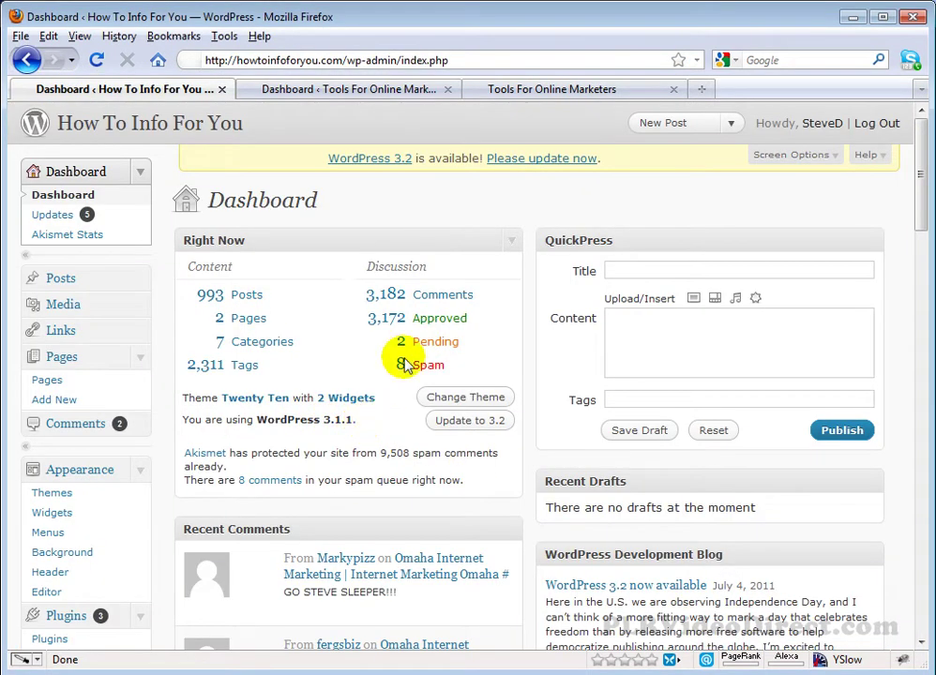
click(508, 90)
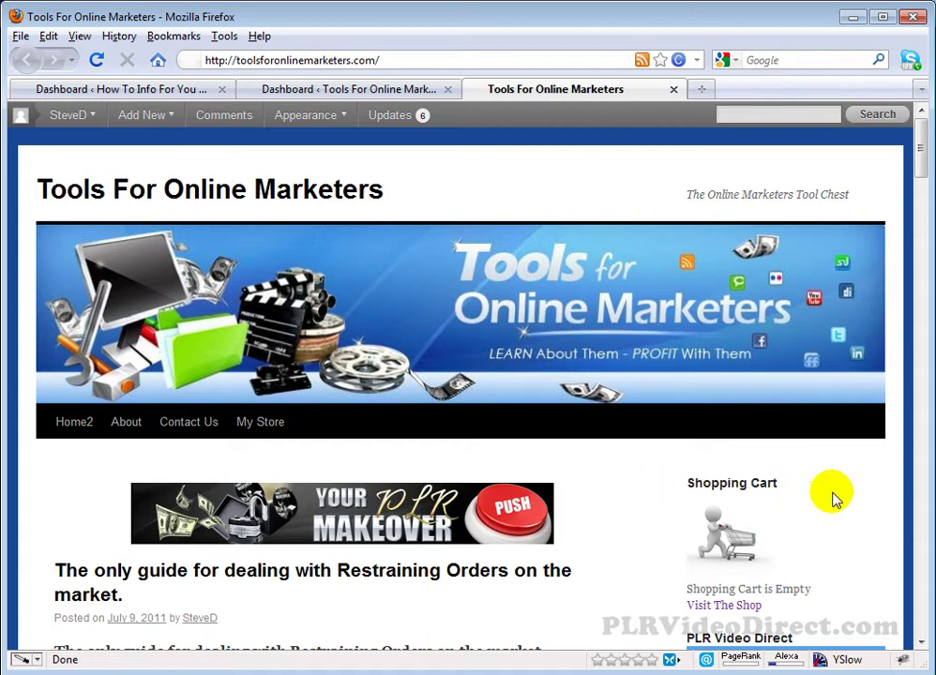
scroll(835, 497, down, 8)
scroll(848, 338, down, 4)
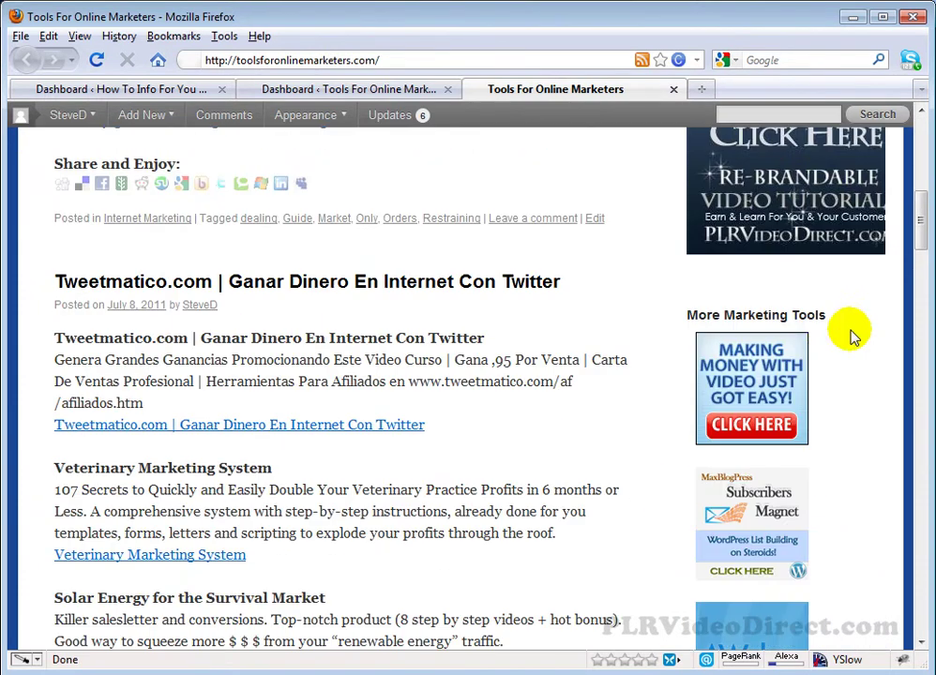
scroll(852, 414, down, 5)
scroll(853, 415, up, 7)
scroll(806, 413, up, 4)
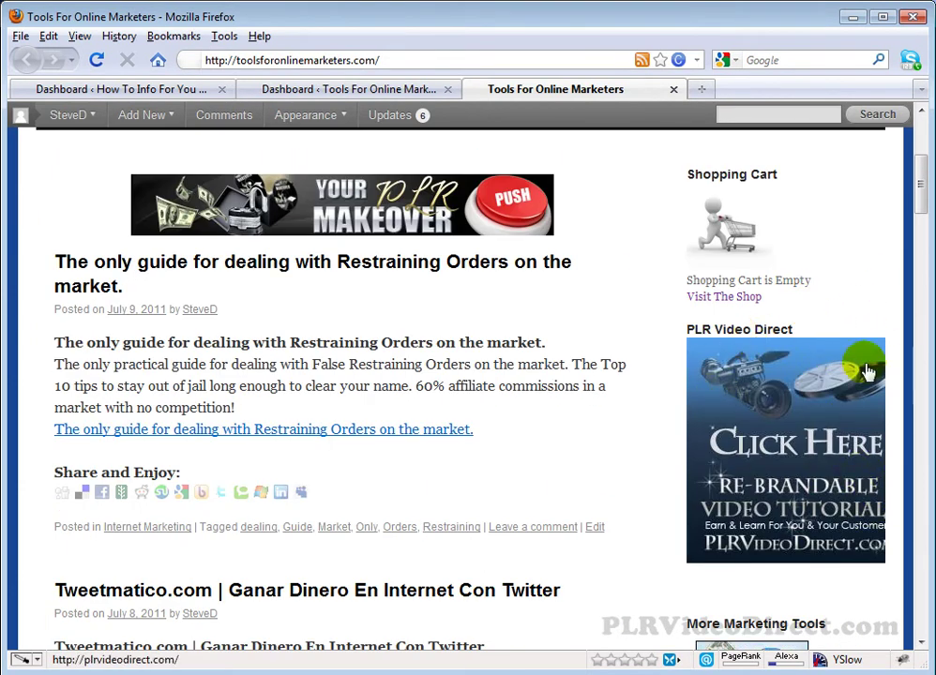
scroll(784, 417, up, 4)
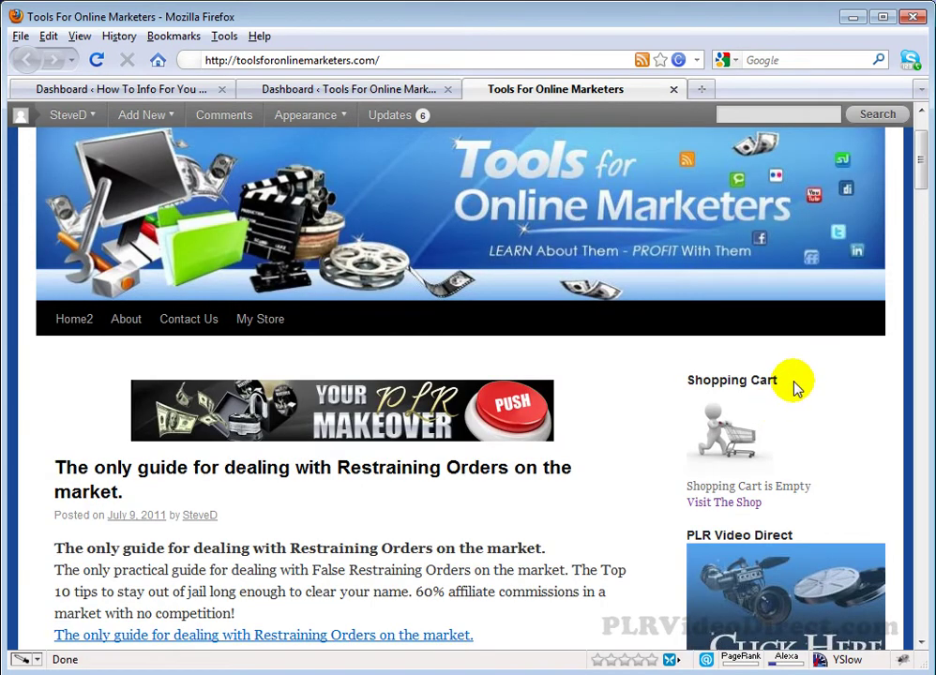
scroll(794, 385, down, 6)
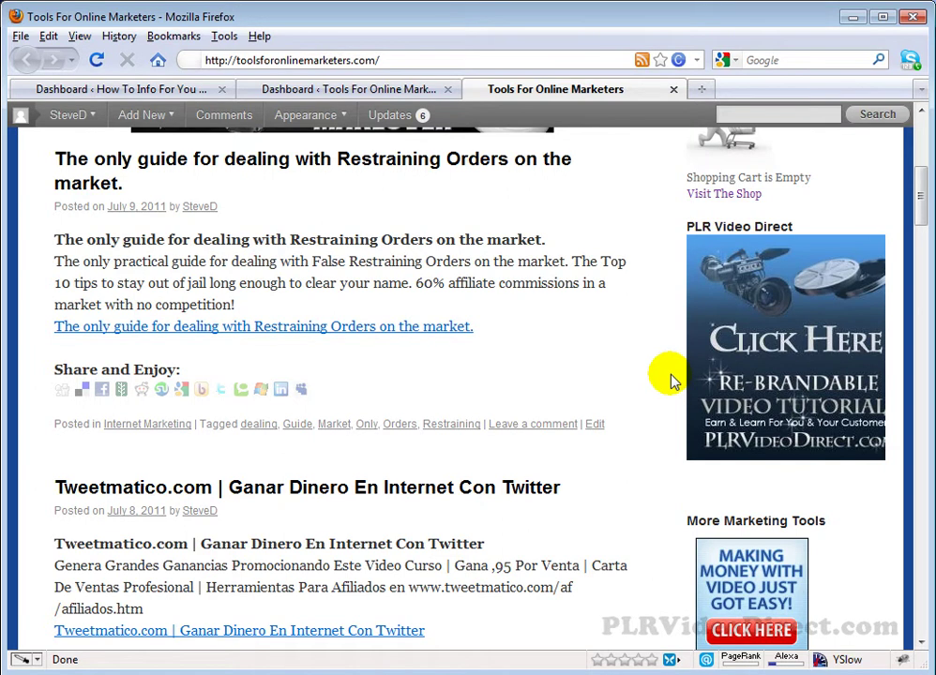
scroll(671, 379, up, 5)
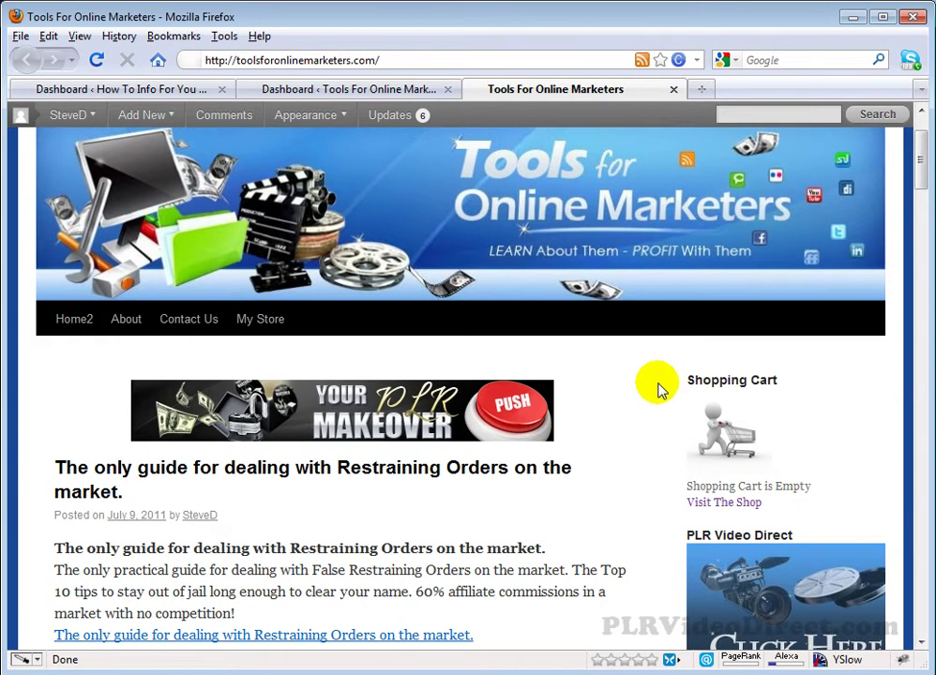
scroll(653, 380, down, 4)
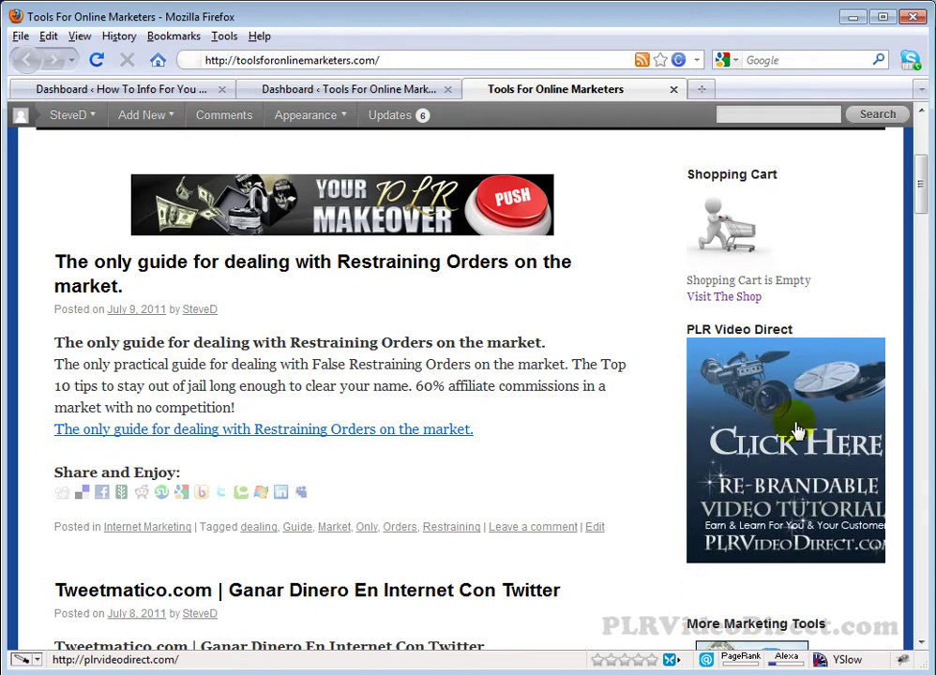
scroll(657, 437, up, 4)
scroll(657, 438, down, 4)
scroll(694, 426, up, 4)
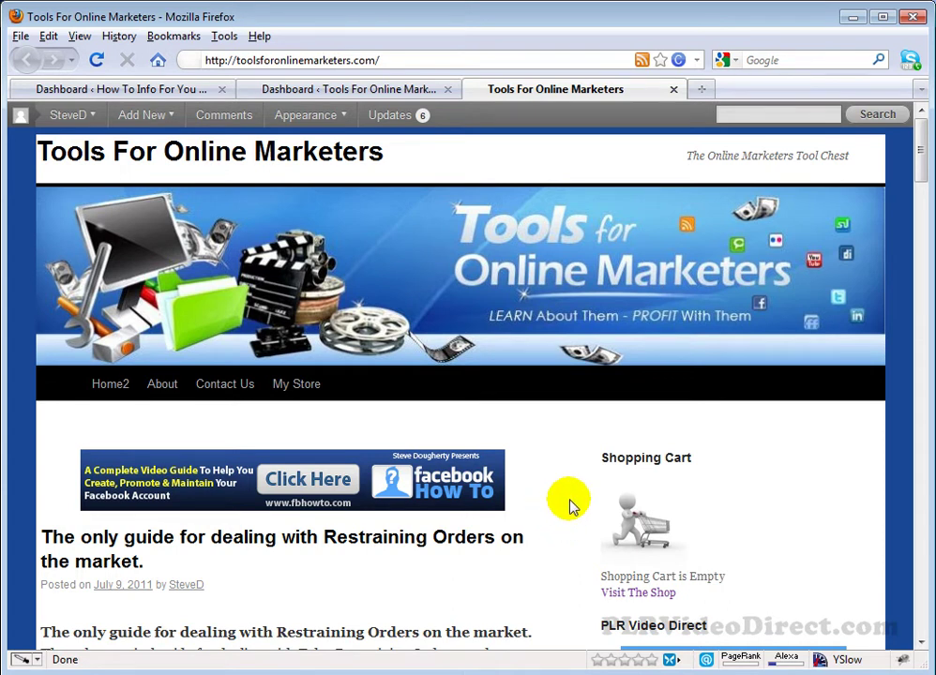
Examine the home page layout with the wider sidebar, including the PLR Video Direct banner and the More Marketing Tools ads.
scroll(570, 503, down, 10)
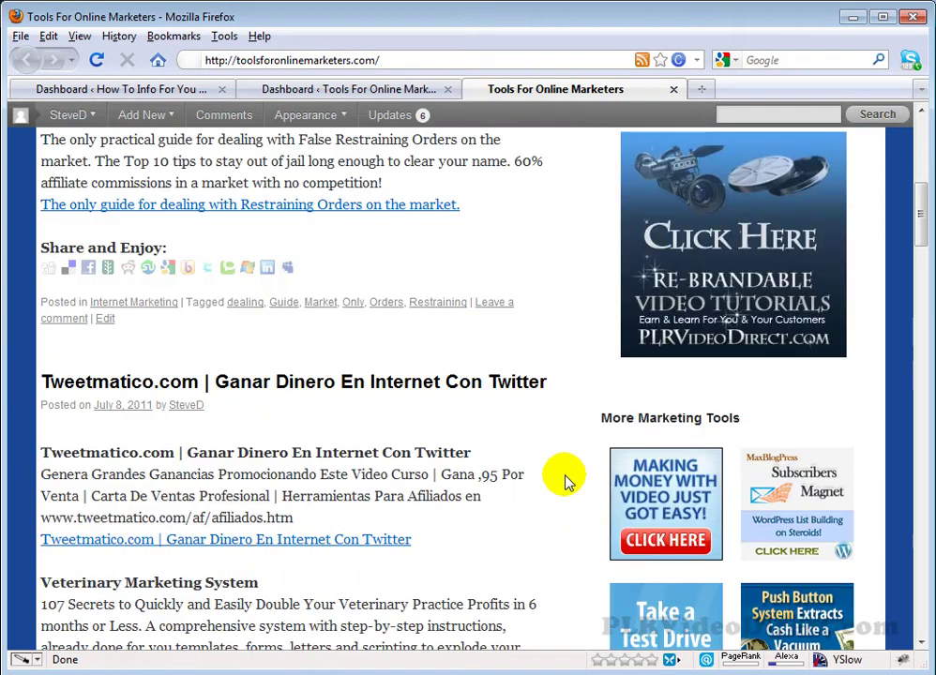
scroll(654, 313, down, 2)
scroll(657, 319, up, 5)
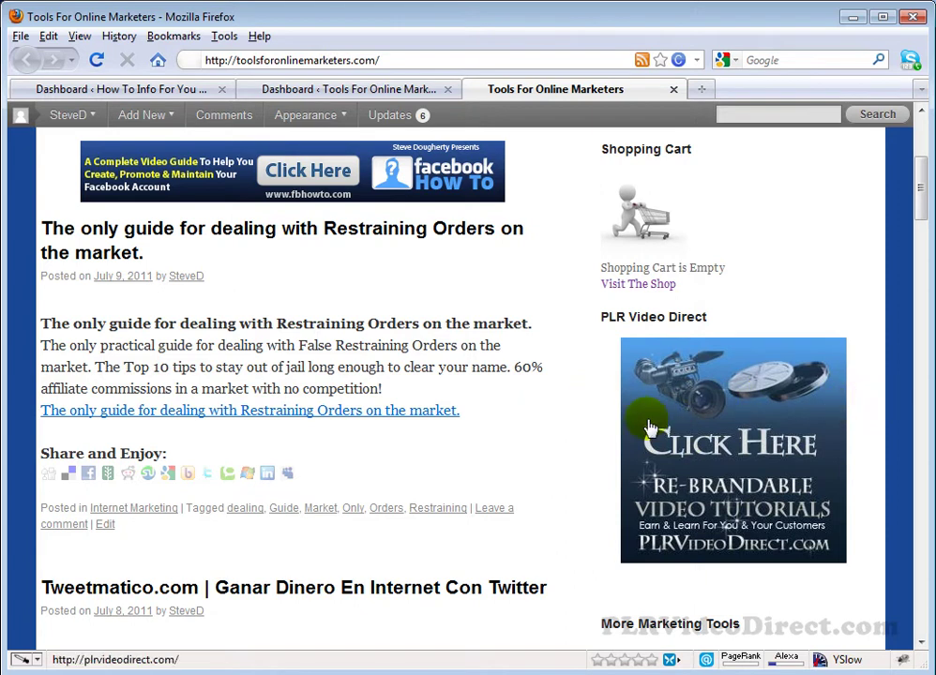
scroll(612, 429, down, 10)
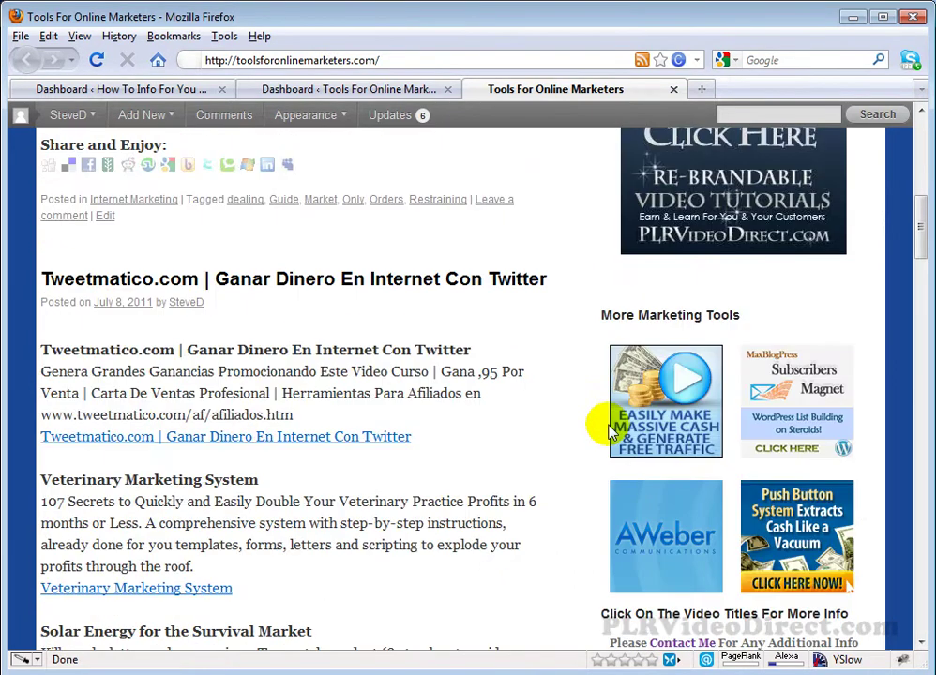
scroll(611, 429, up, 4)
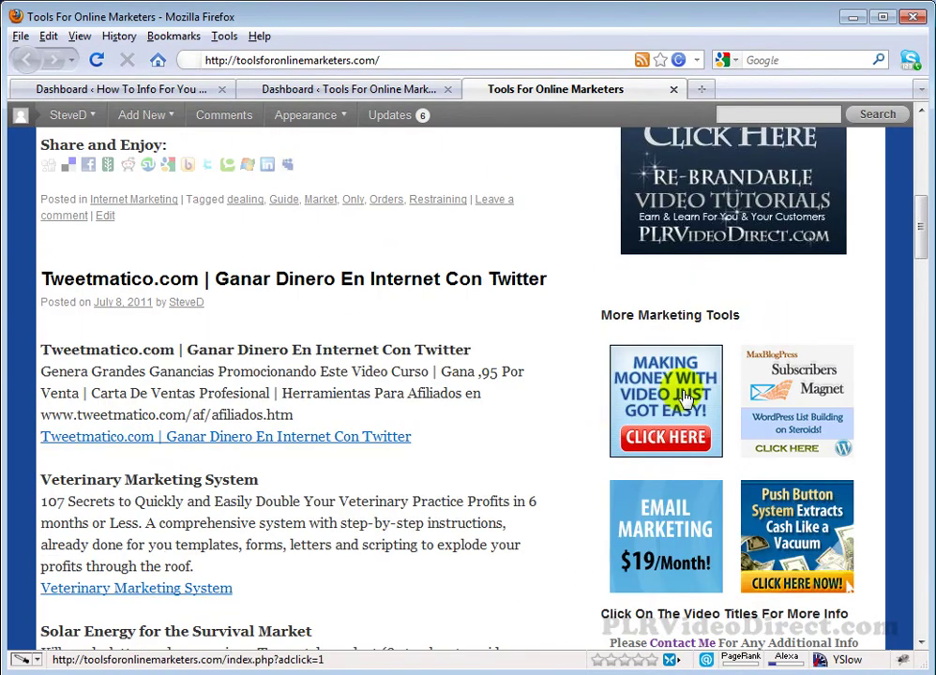
scroll(681, 375, up, 6)
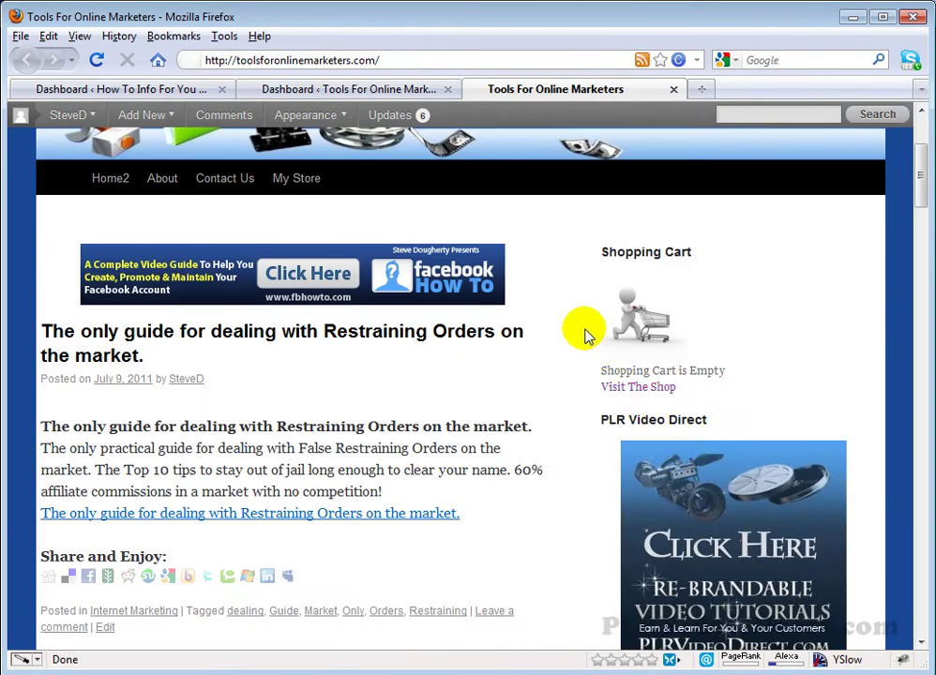
scroll(587, 333, up, 4)
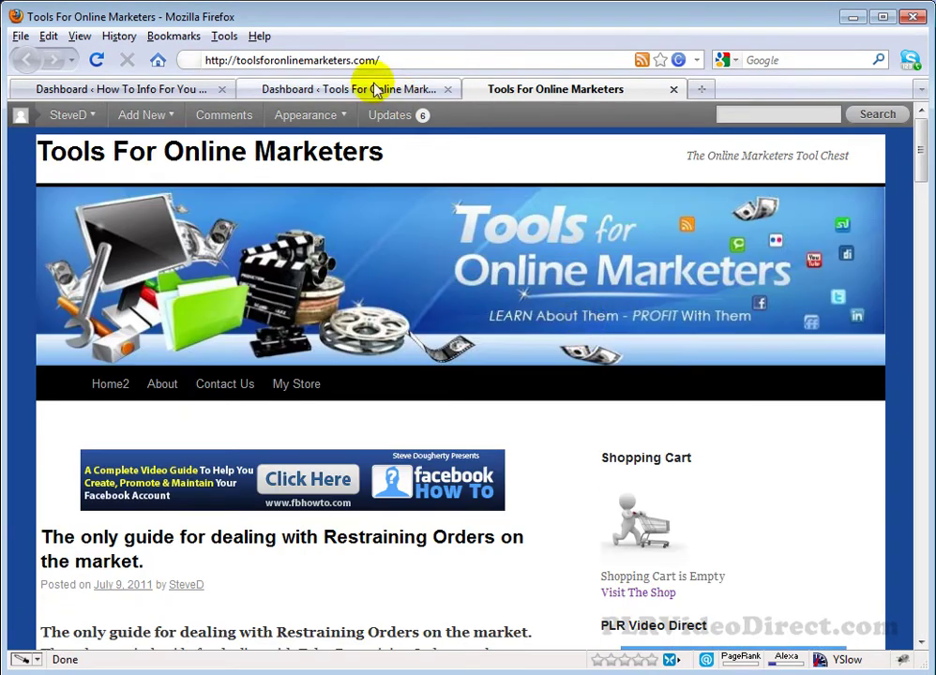
mouse_move(291, 108)
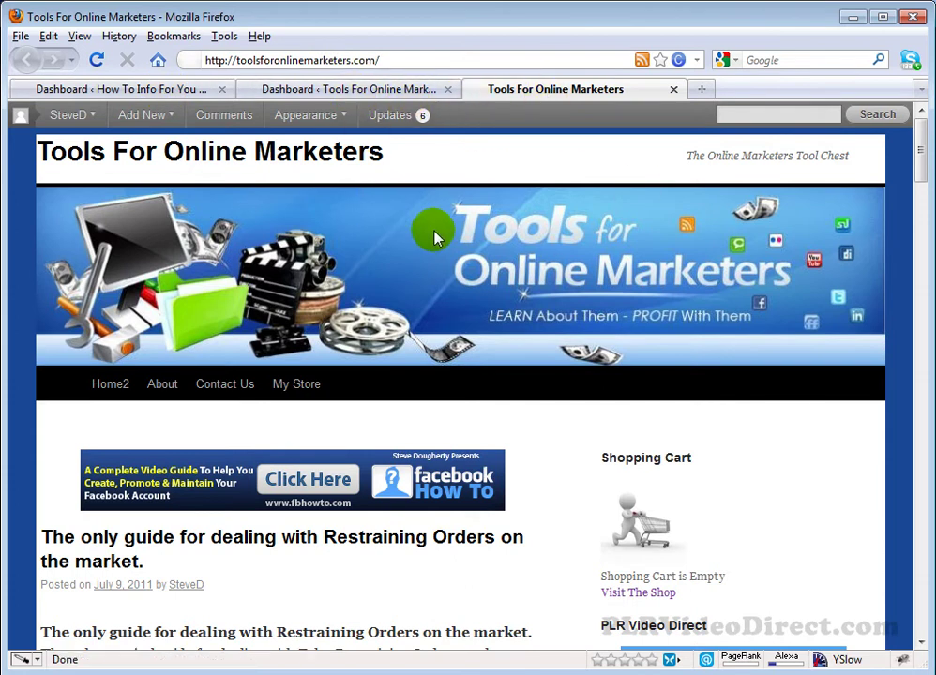
click(134, 87)
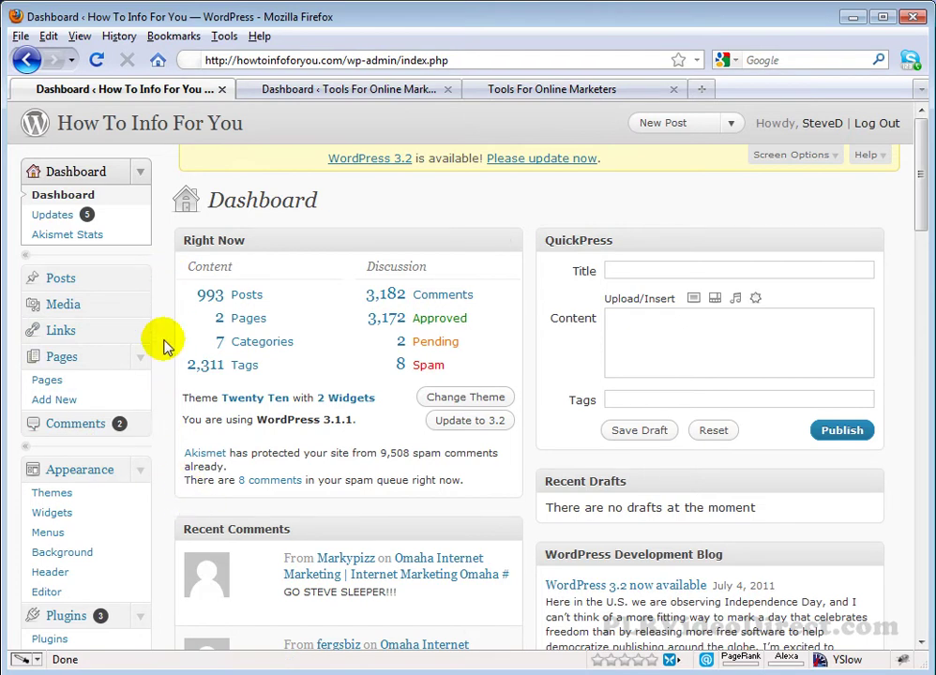
click(525, 94)
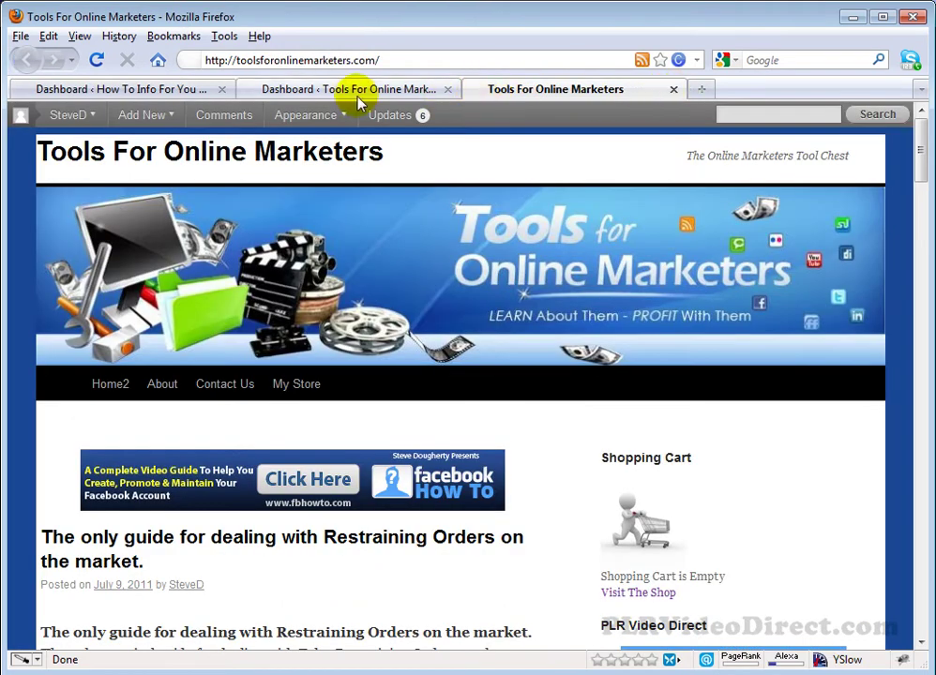
Close the Tools For Online Marketers site page, update that site automatically to WordPress 3.2 from its dashboard, and return to the dashboard.
click(310, 90)
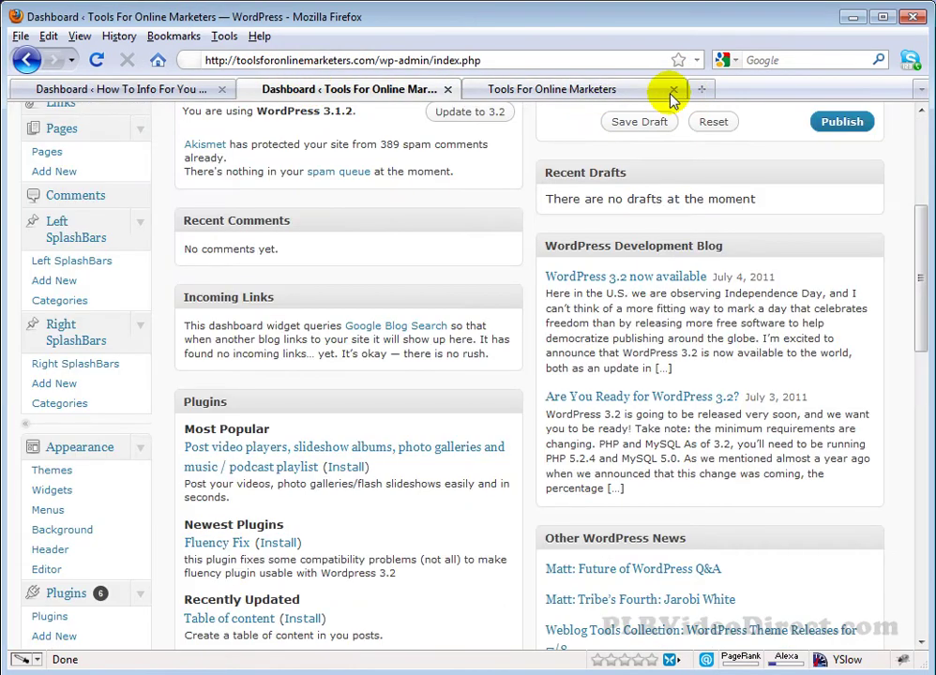
scroll(267, 209, up, 6)
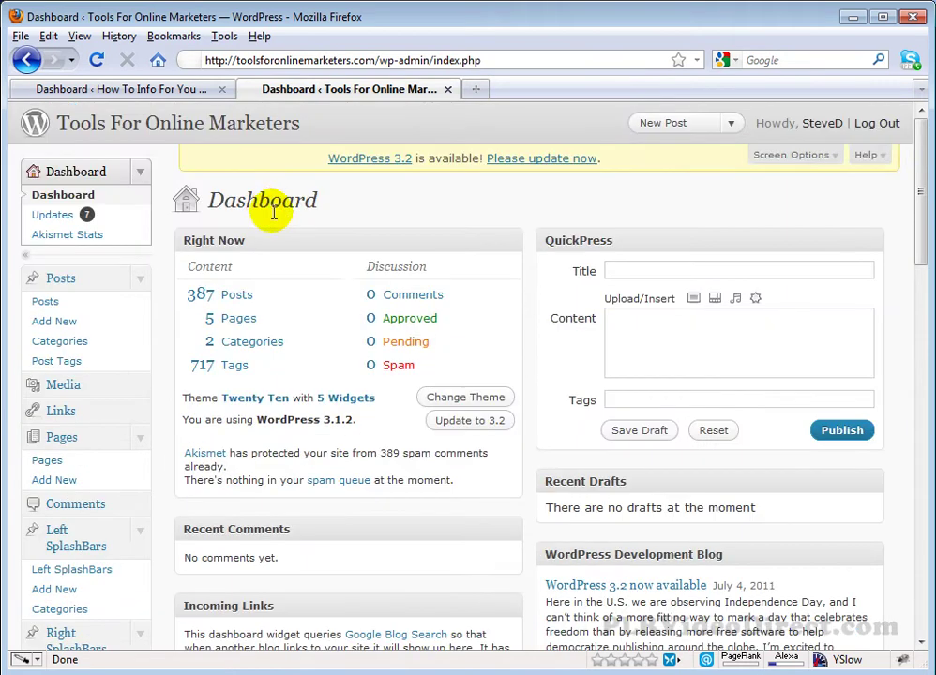
click(533, 162)
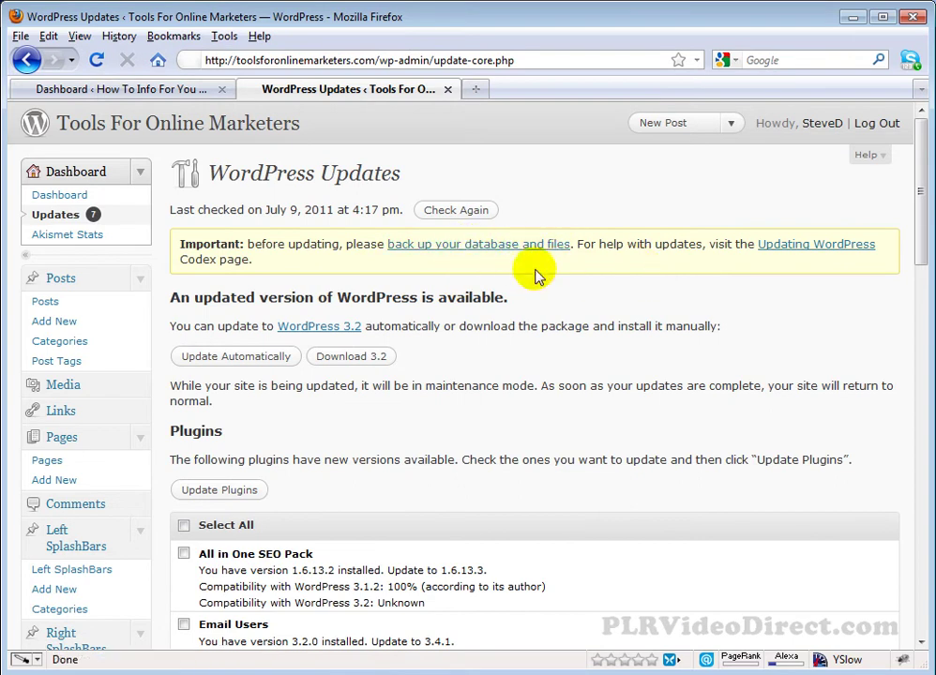
click(200, 366)
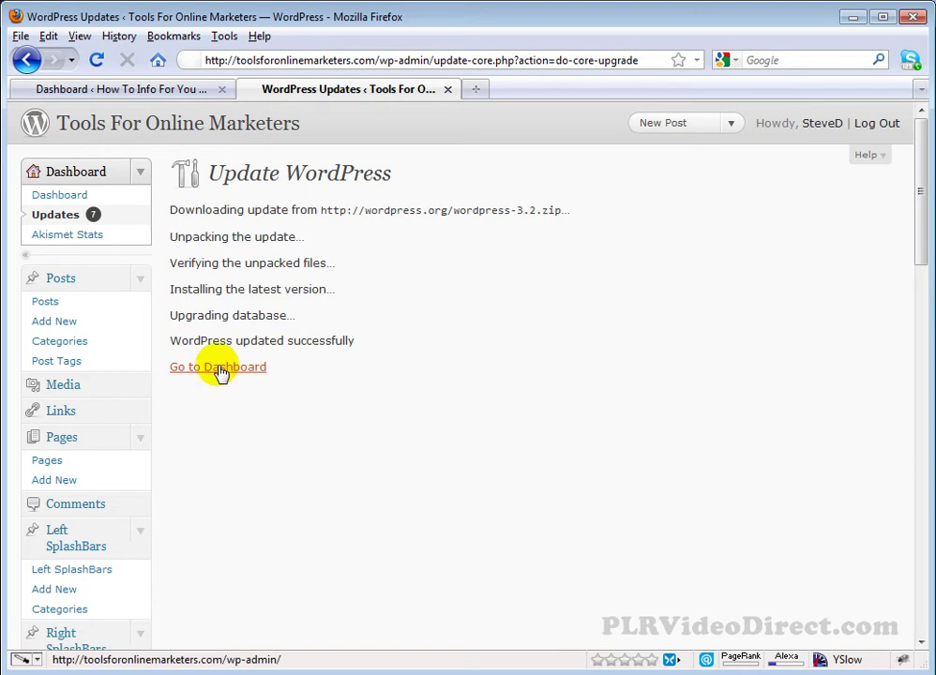
click(216, 367)
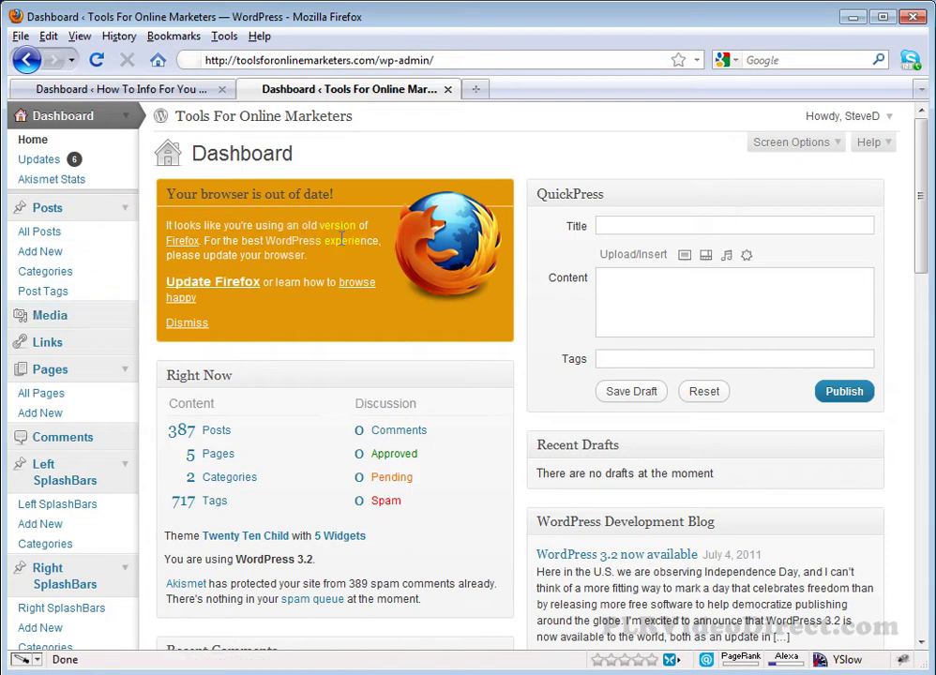
Open the Tools For Online Marketers site in a new tab and check its header, posts and sidebar layout after the update.
right_click(216, 120)
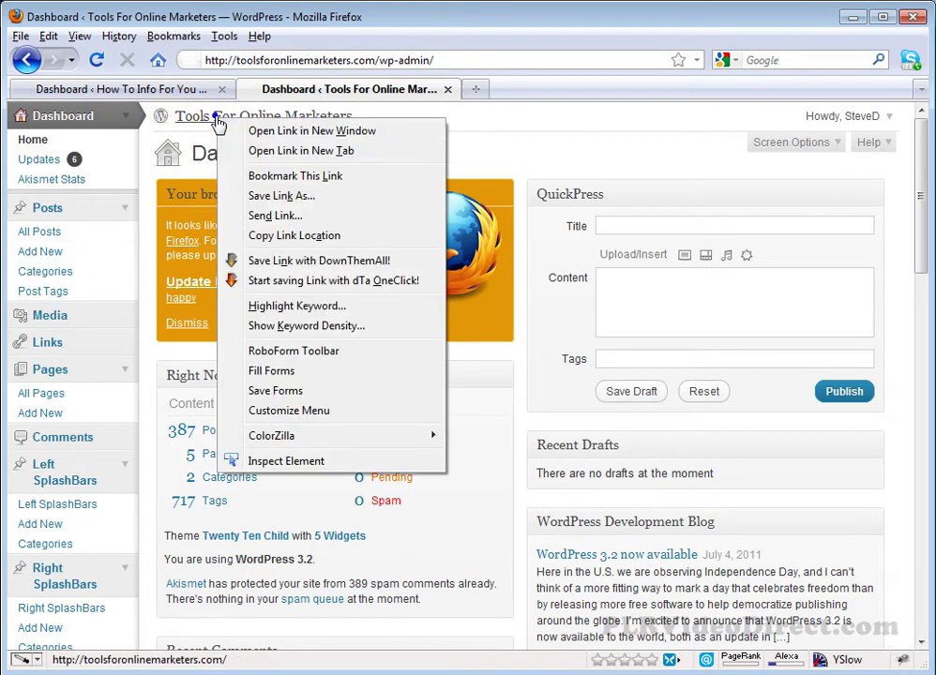
click(257, 151)
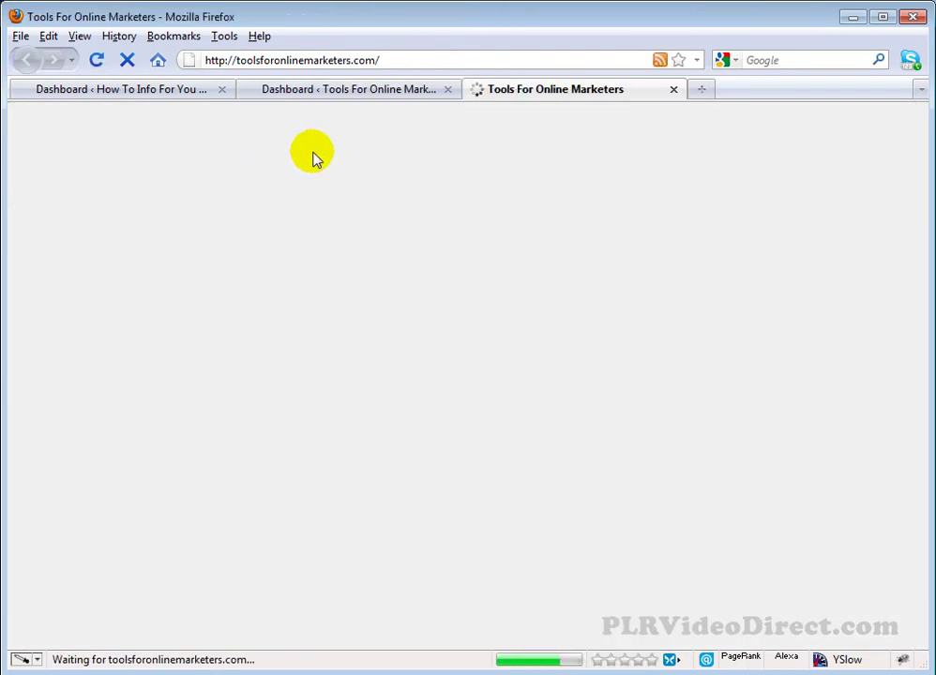
scroll(323, 187, down, 7)
scroll(497, 291, up, 3)
scroll(544, 375, down, 3)
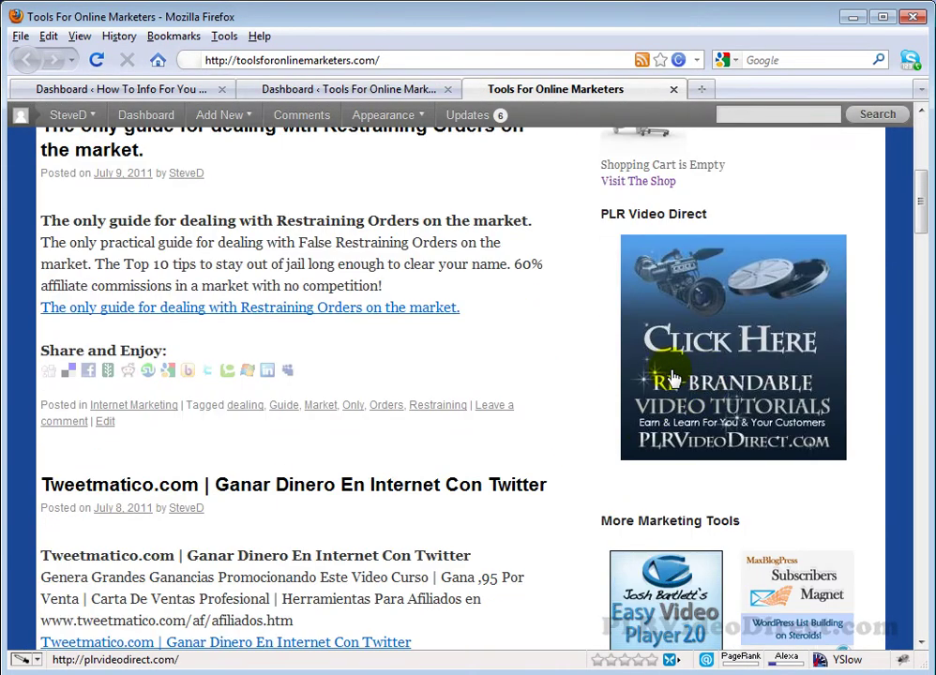
scroll(672, 377, up, 7)
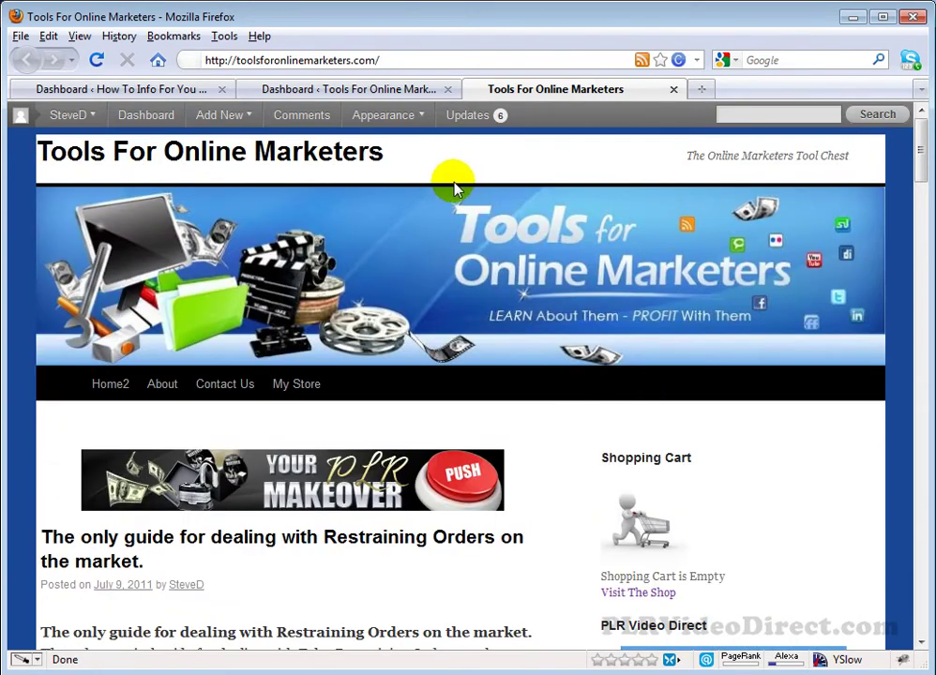
scroll(481, 250, down, 10)
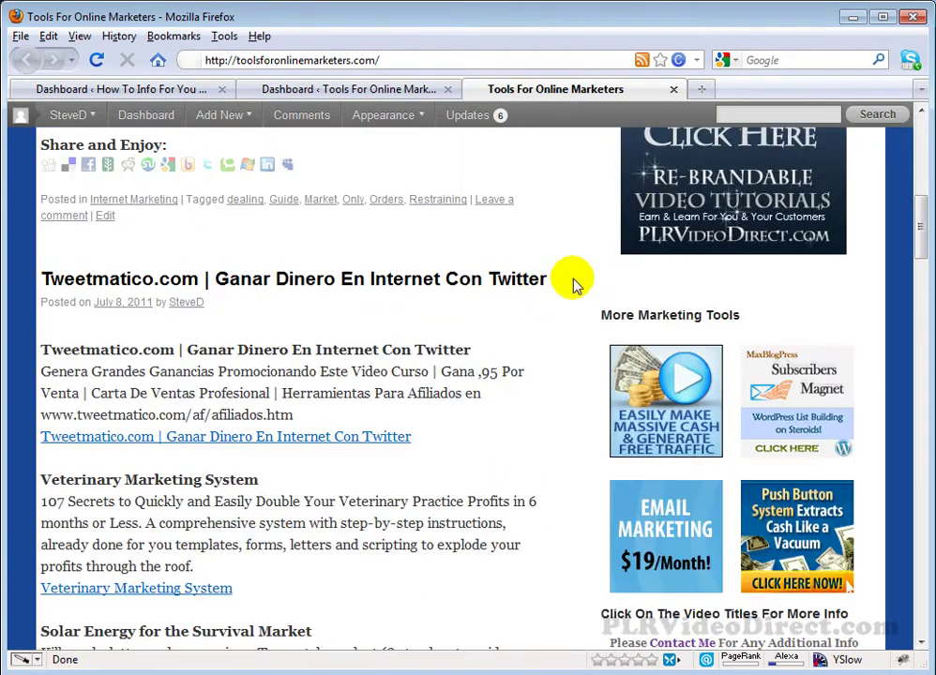
scroll(577, 271, up, 7)
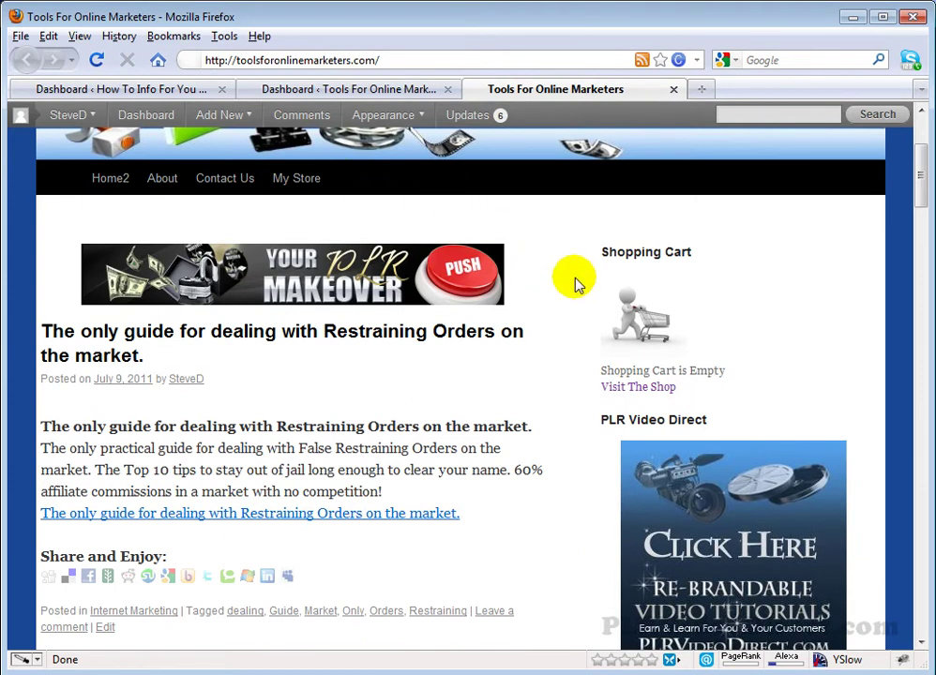
scroll(561, 274, down, 2)
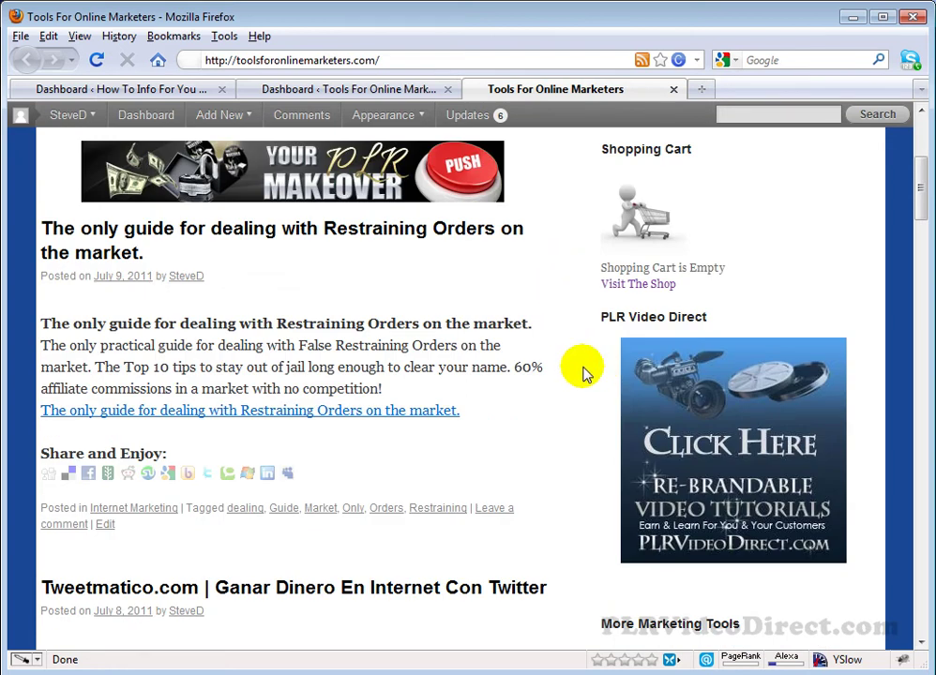
scroll(571, 380, down, 6)
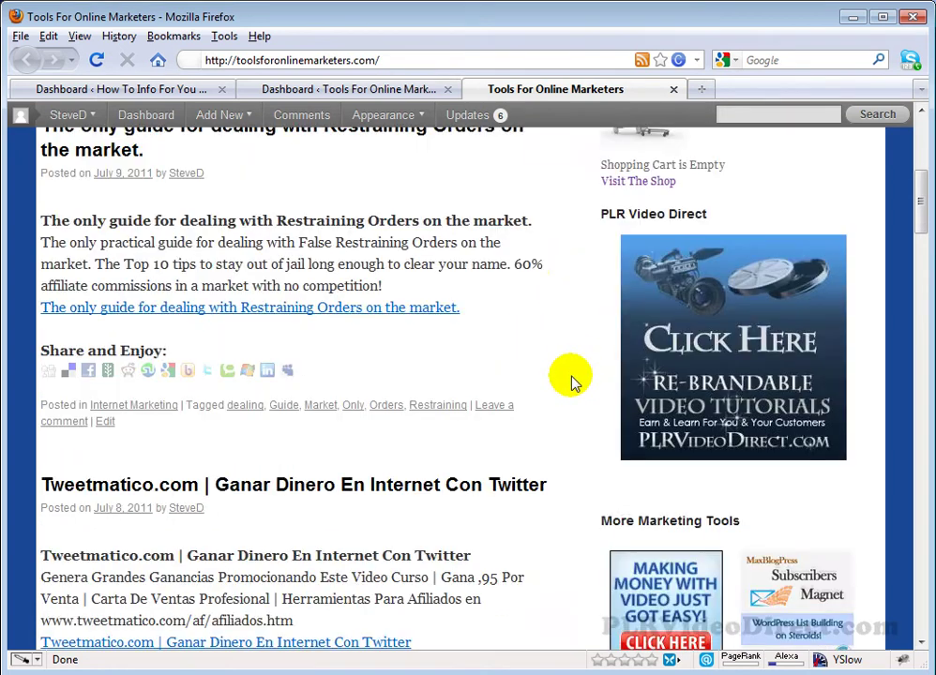
scroll(571, 379, up, 10)
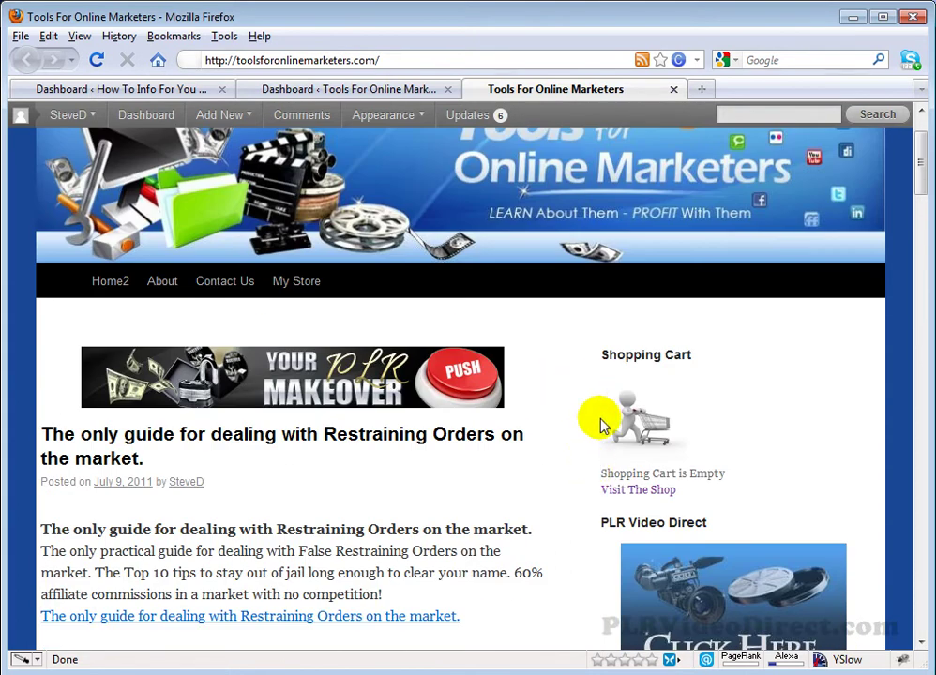
scroll(575, 365, up, 2)
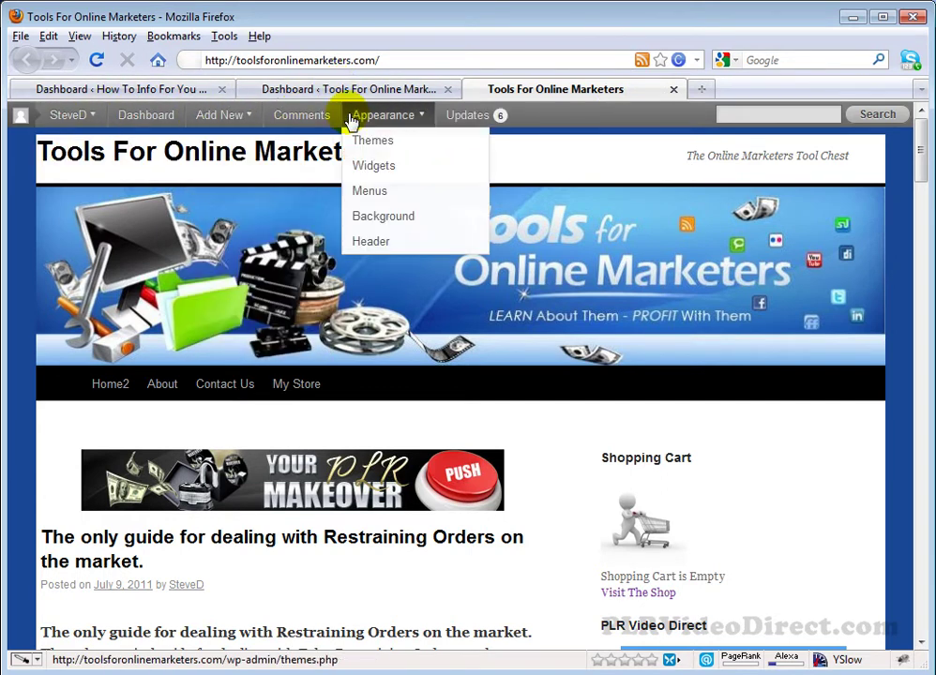
Open the How To Info For You site in a new tab from its WordPress dashboard.
click(161, 91)
right_click(111, 123)
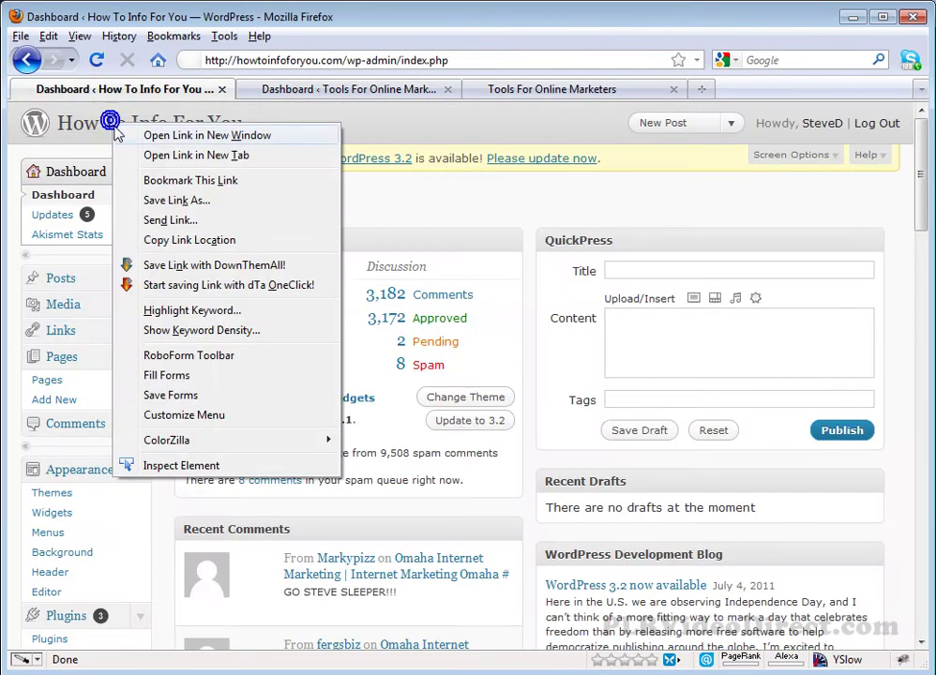
click(156, 154)
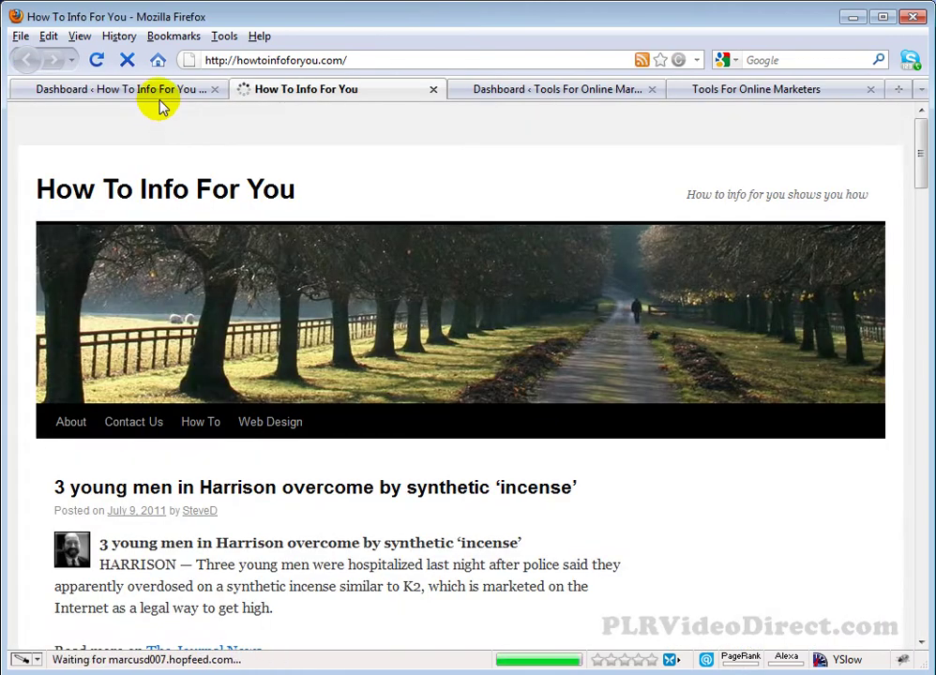
Compare the admin bar menus on the How To Info For You site with those on the Tools For Online Marketers site.
mouse_move(105, 124)
mouse_move(58, 122)
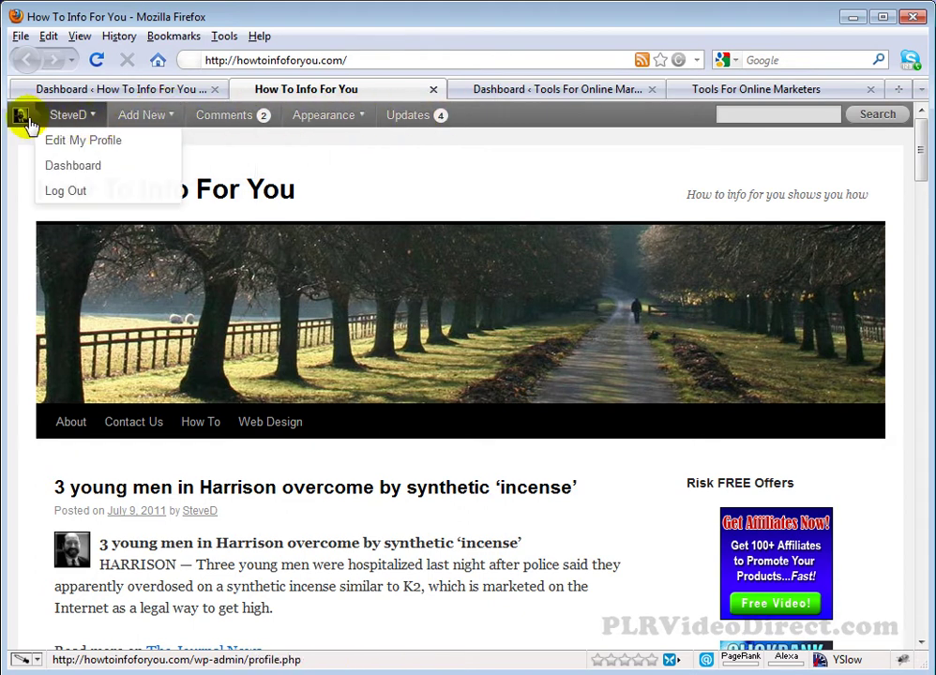
mouse_move(365, 127)
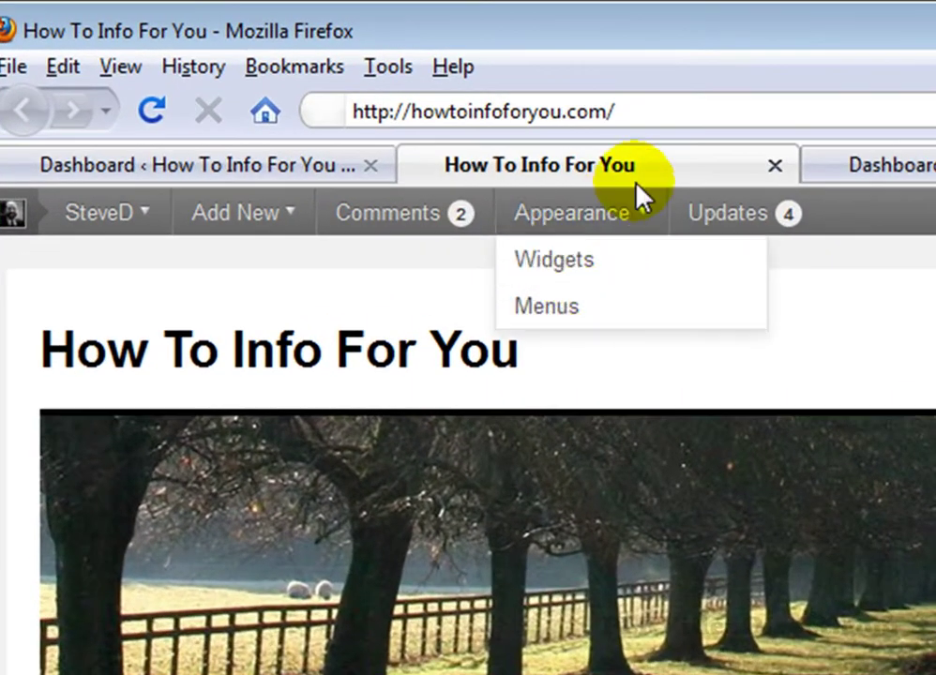
click(895, 166)
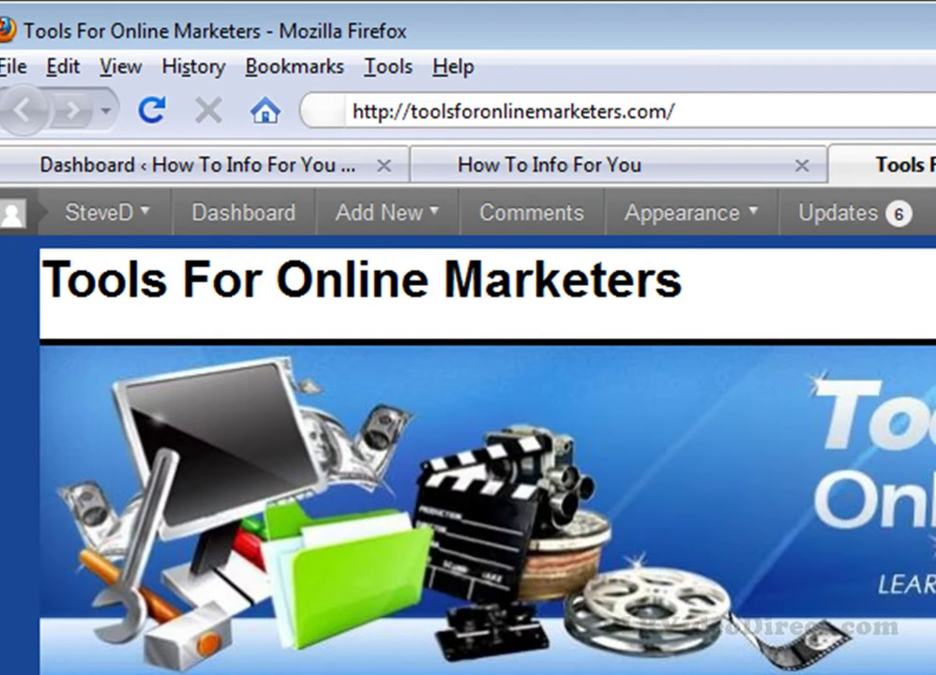
mouse_move(641, 218)
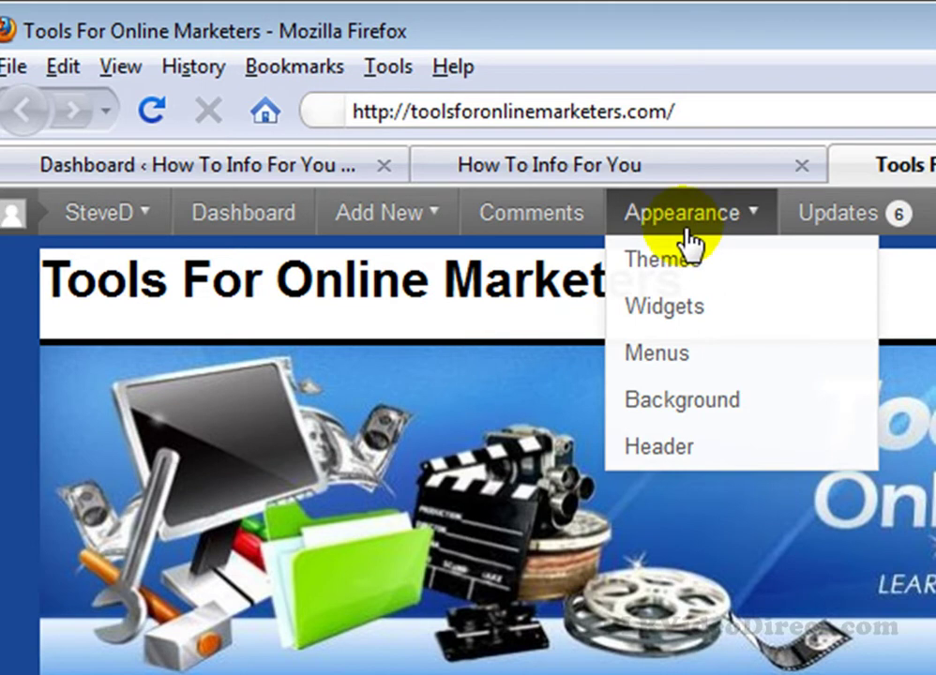
mouse_move(455, 223)
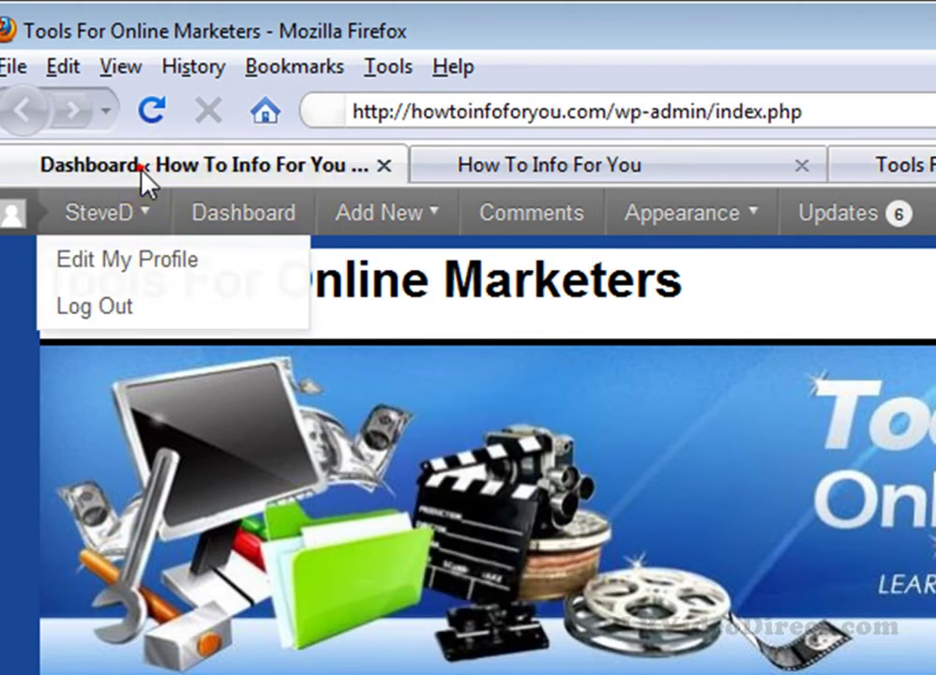
Return to the How To Info For You site and review the Add New, Appearance and account options in its admin bar.
click(140, 170)
click(468, 173)
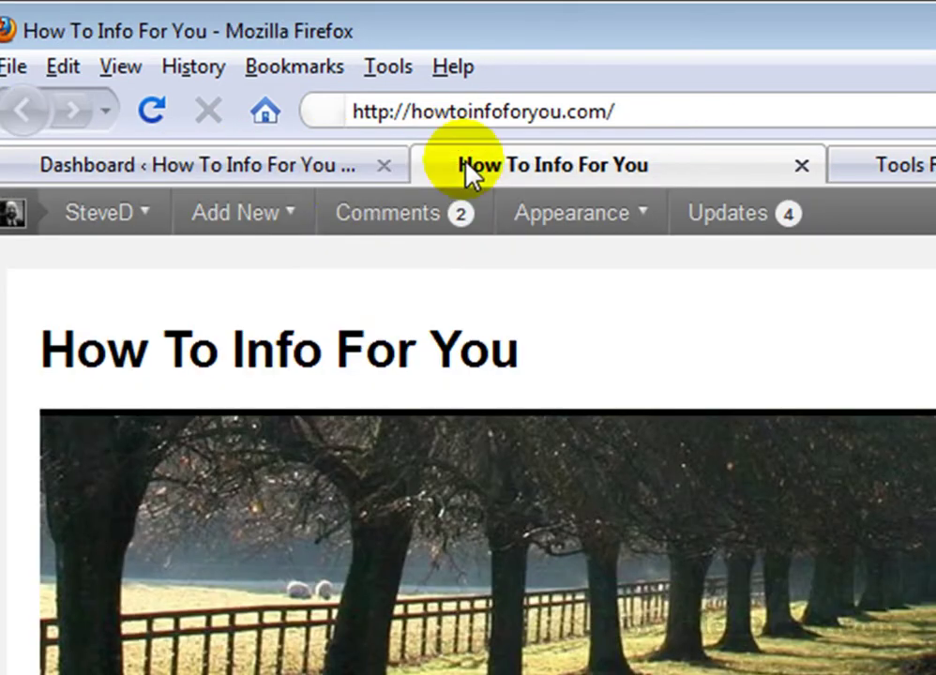
mouse_move(259, 224)
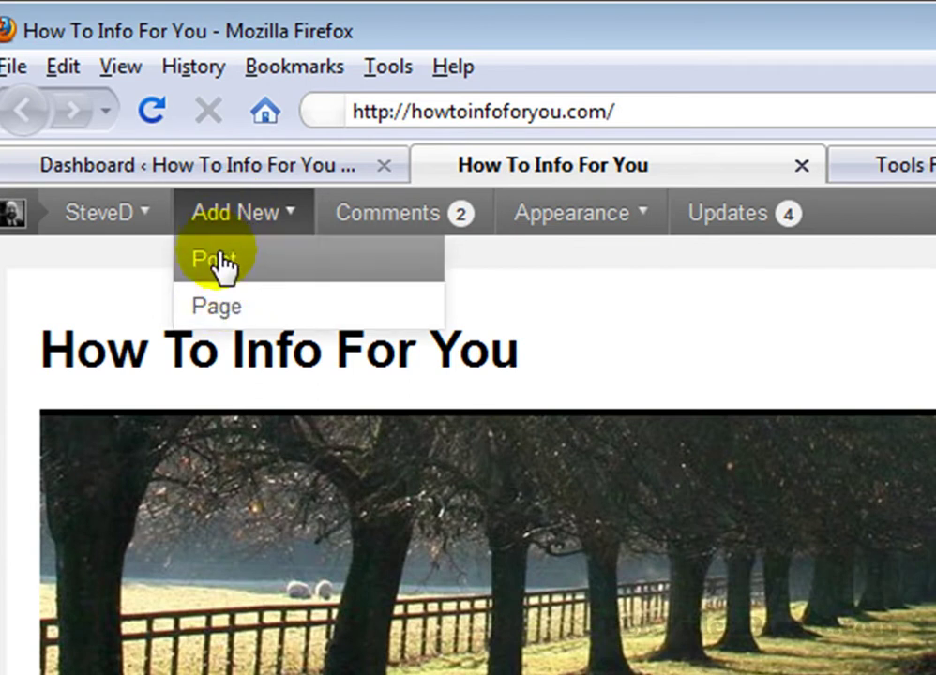
mouse_move(554, 212)
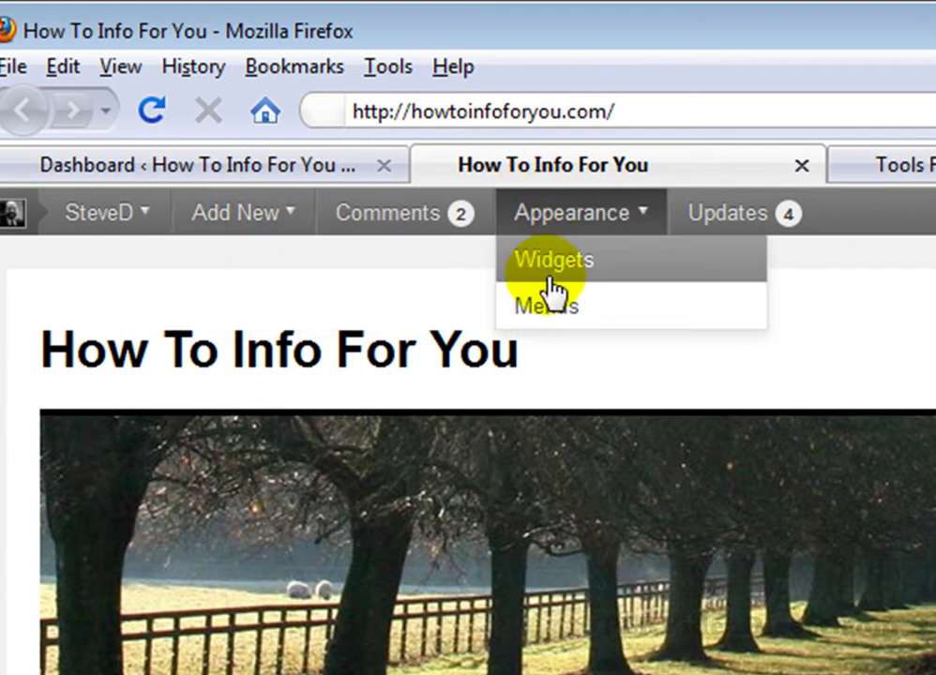
mouse_move(122, 221)
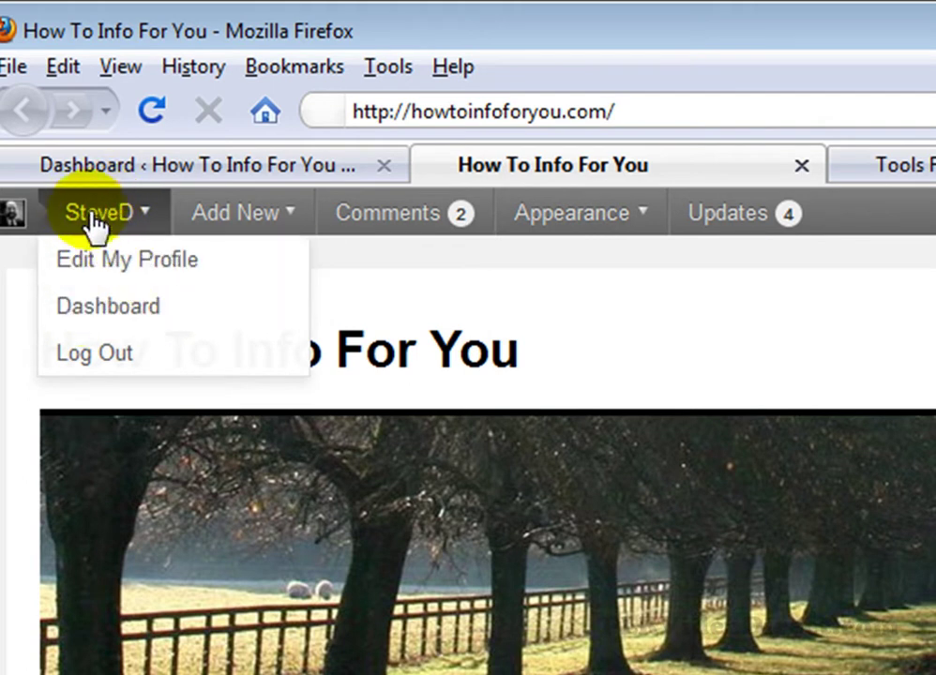
Start a new post from the Tools For Online Marketers dashboard and switch the editor to Visual mode.
click(919, 166)
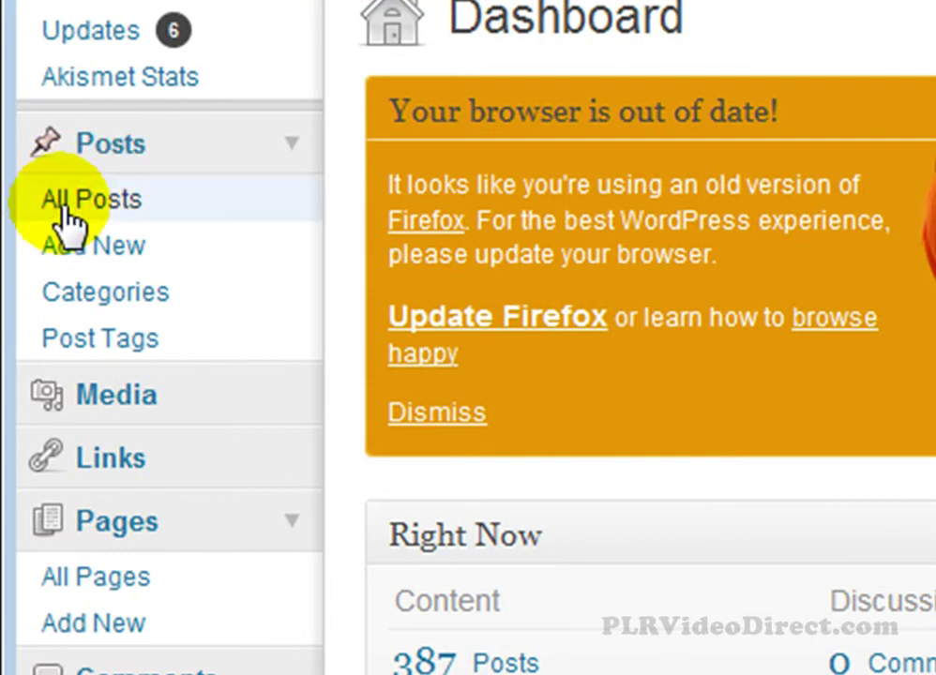
click(85, 244)
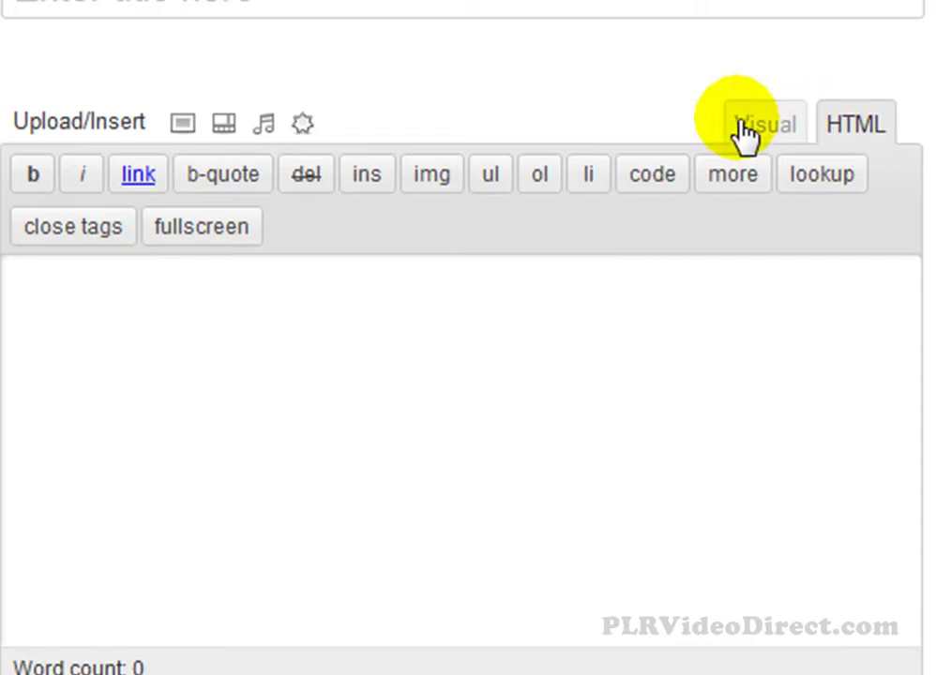
click(736, 123)
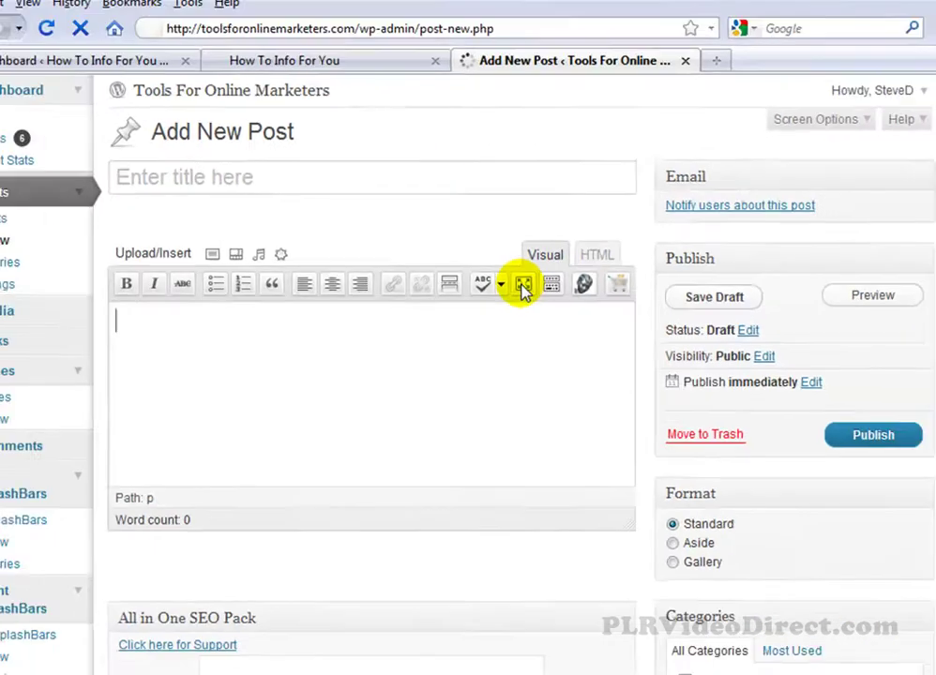
Try the fullscreen editor by entering "type this" in the post body, and exit fullscreen.
click(464, 167)
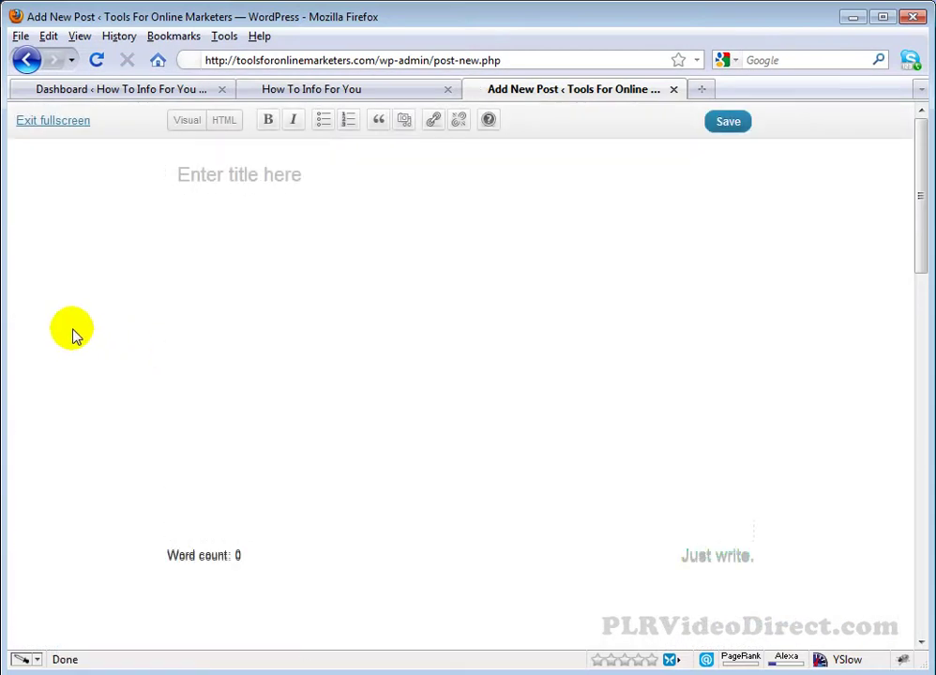
text(type)
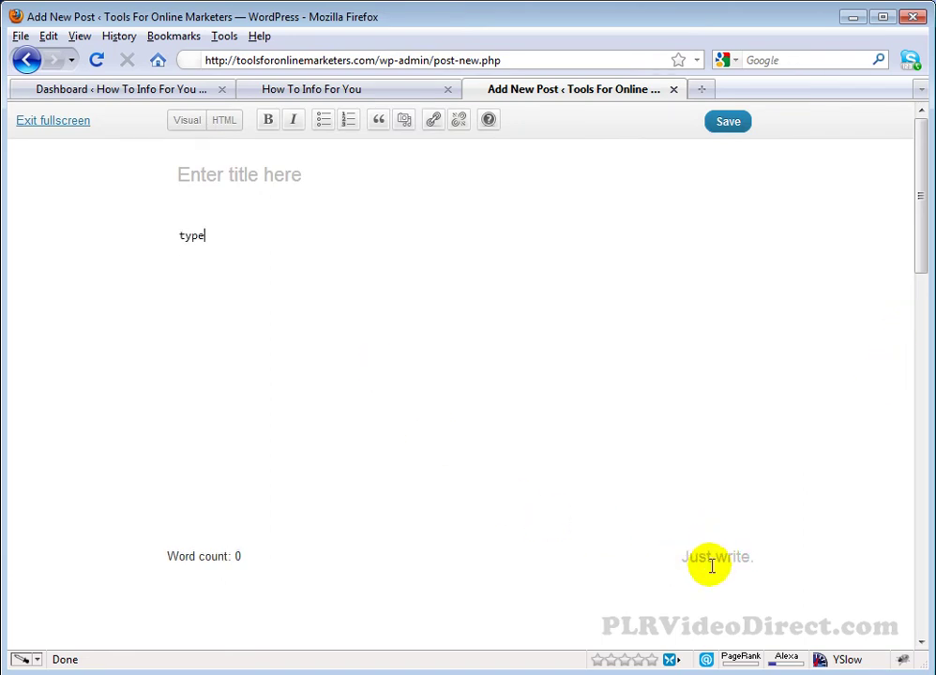
text( this)
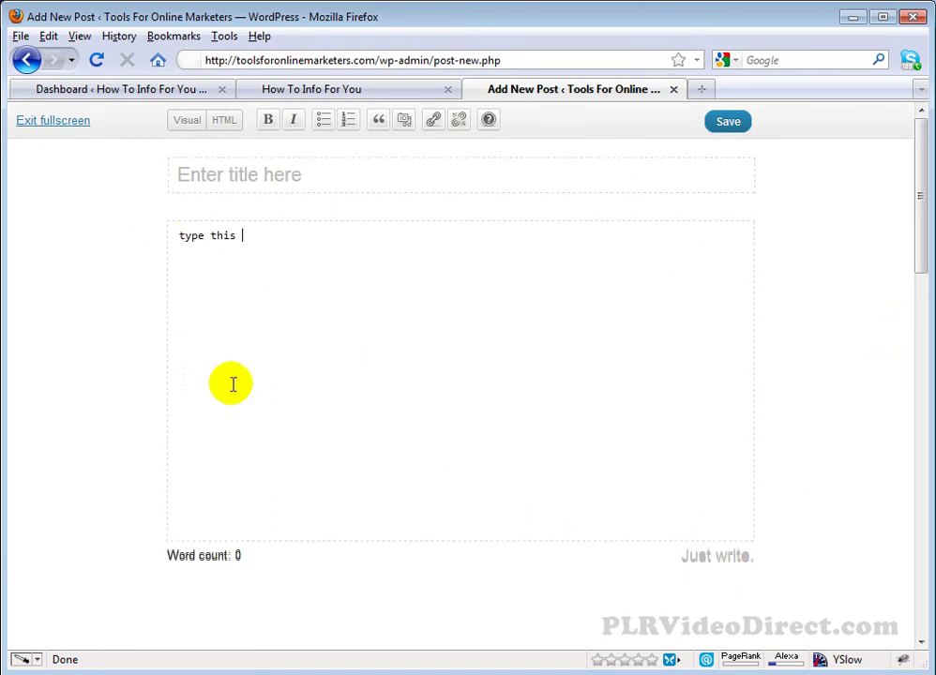
click(49, 122)
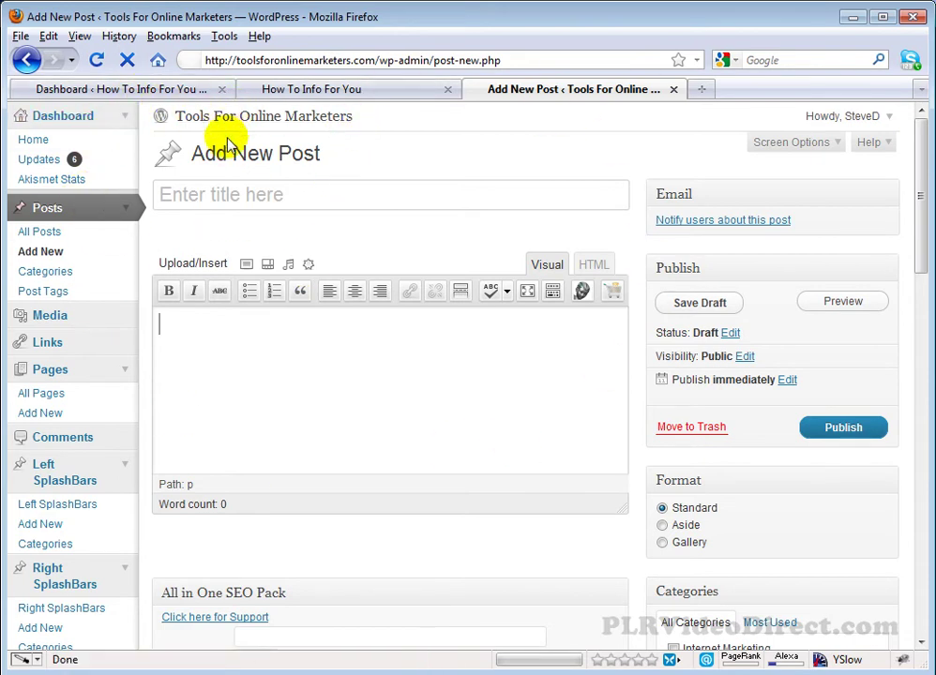
Check the How To Info For You dashboard, close that site's front-end page, and return to the new post editor.
click(148, 91)
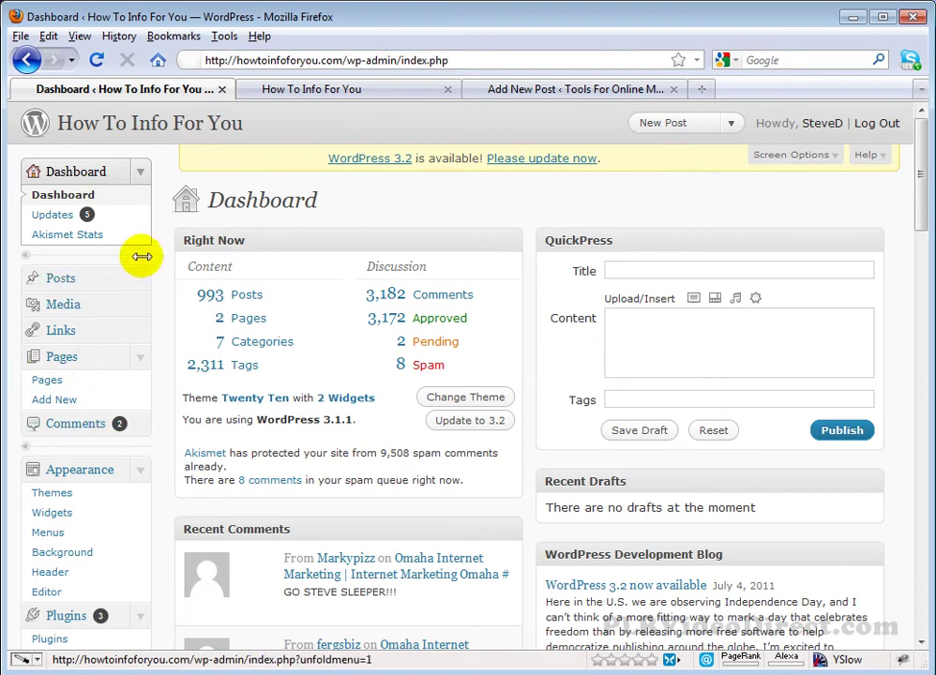
click(291, 89)
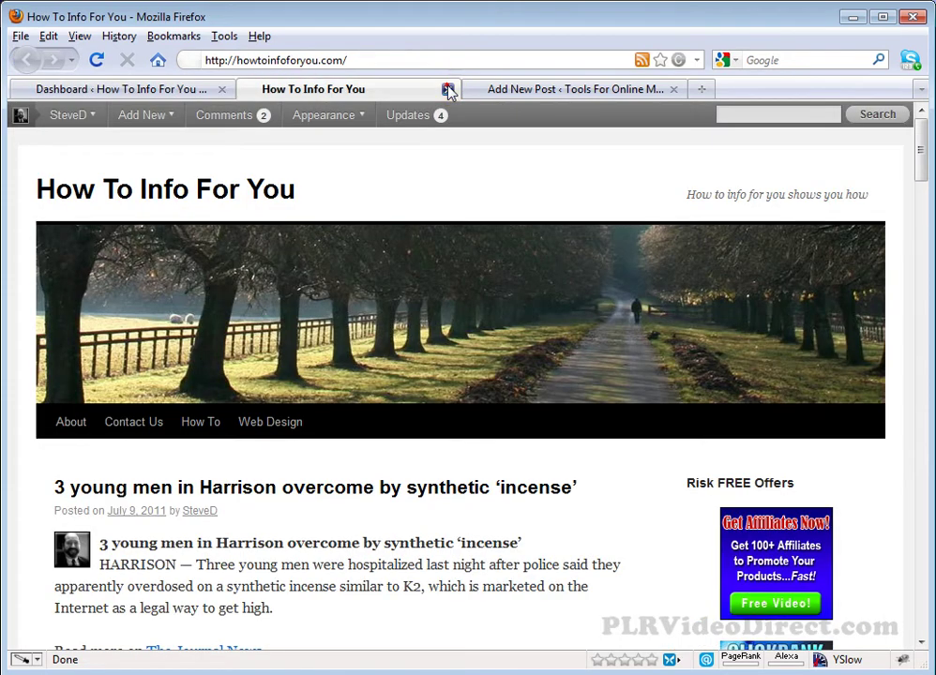
click(449, 90)
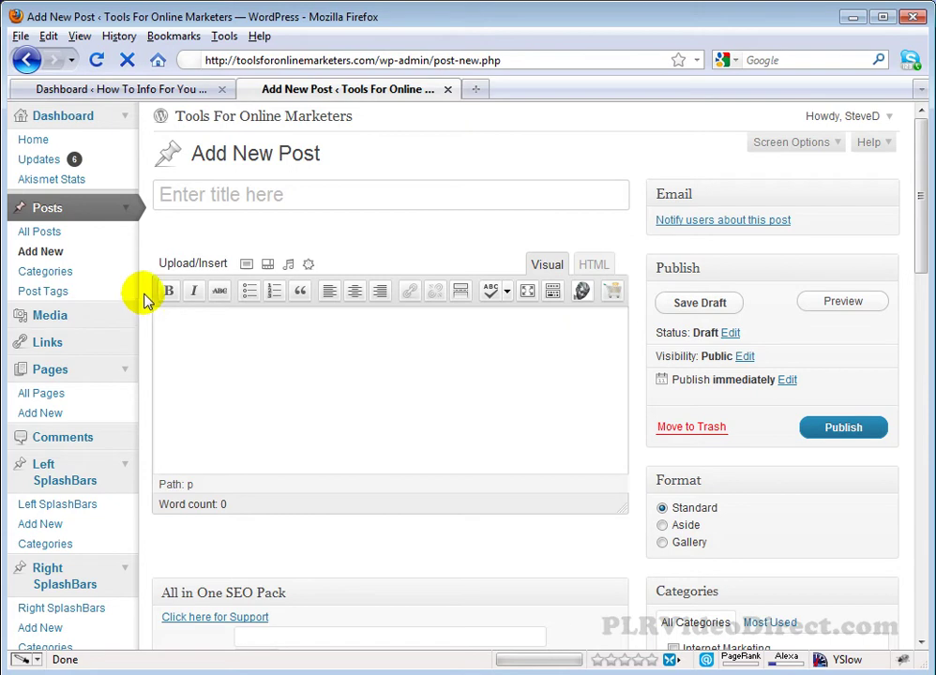
click(269, 330)
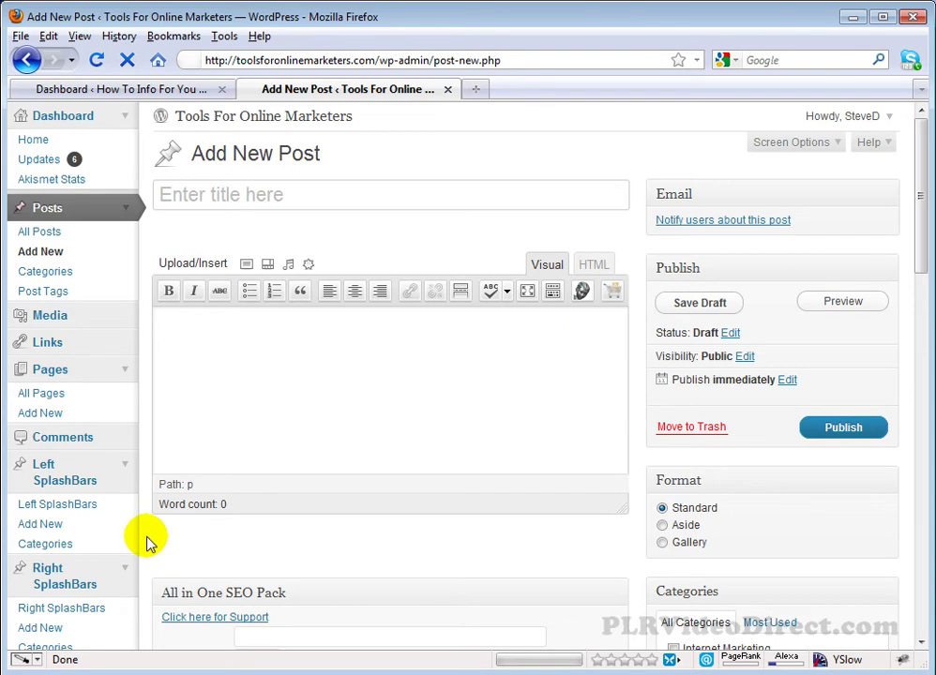
Open the theme management page of Tools For Online Marketers and preview the Twenty Eleven theme.
scroll(80, 522, down, 2)
scroll(80, 522, down, 4)
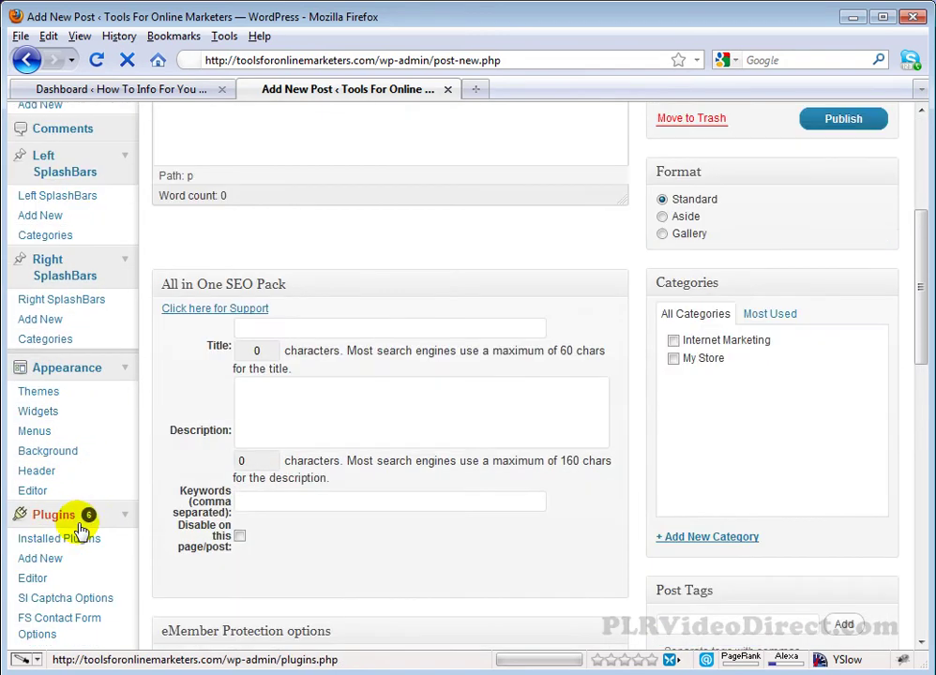
click(37, 393)
click(425, 391)
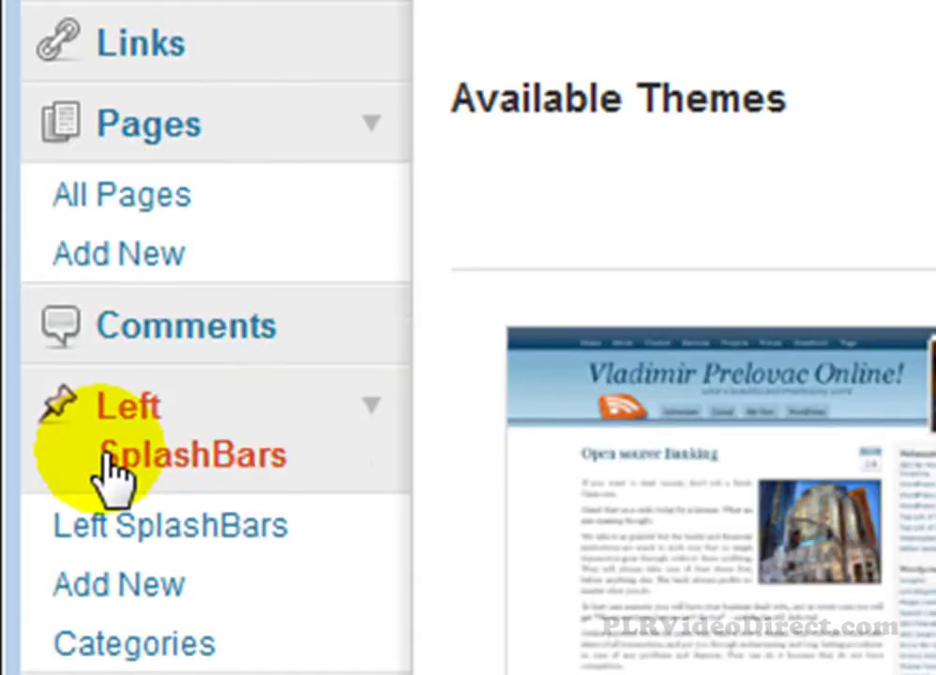
scroll(890, 146, down, 5)
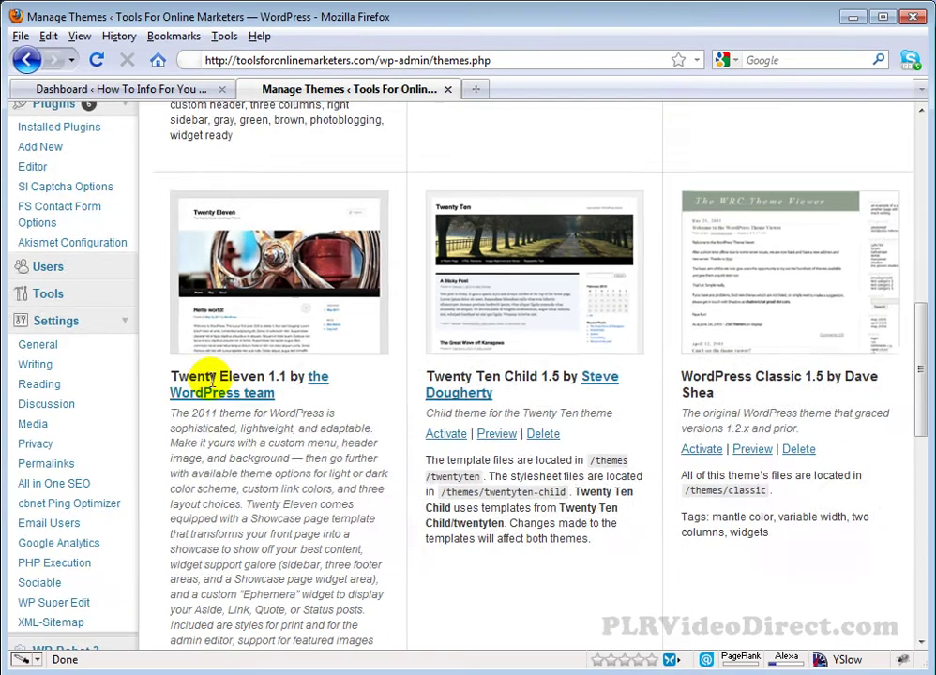
scroll(211, 380, down, 5)
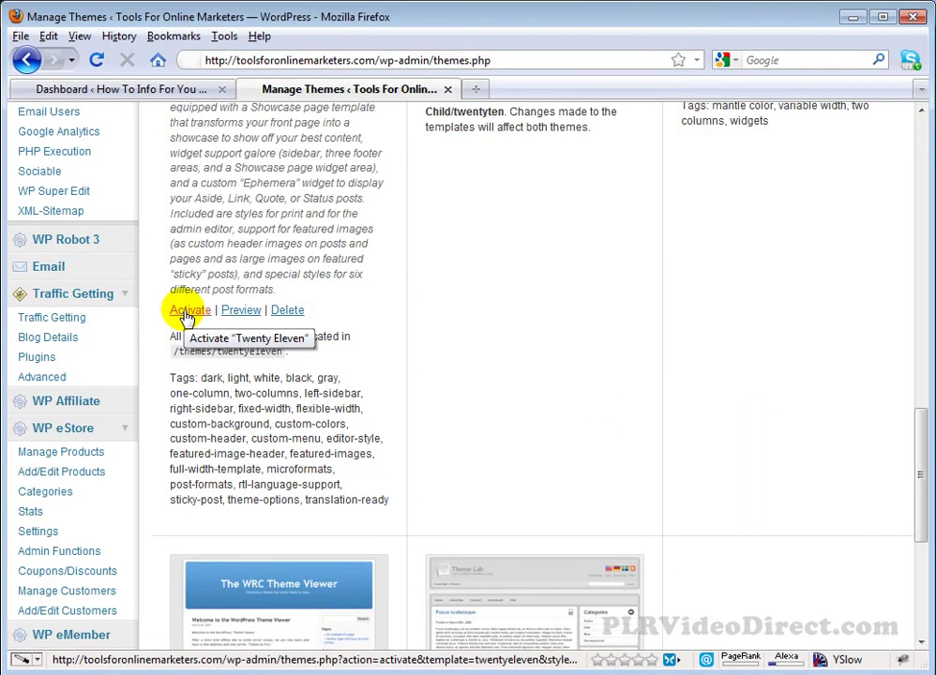
click(240, 312)
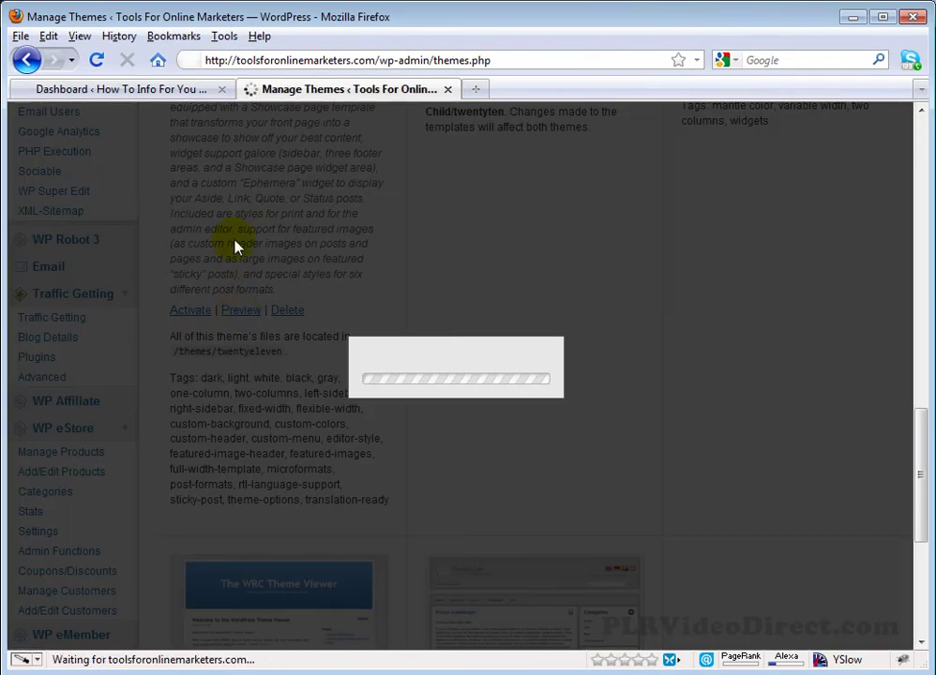
Examine the Twenty Eleven preview, including its header image, navigation menu, post formatting and sidebar.
scroll(282, 318, down, 4)
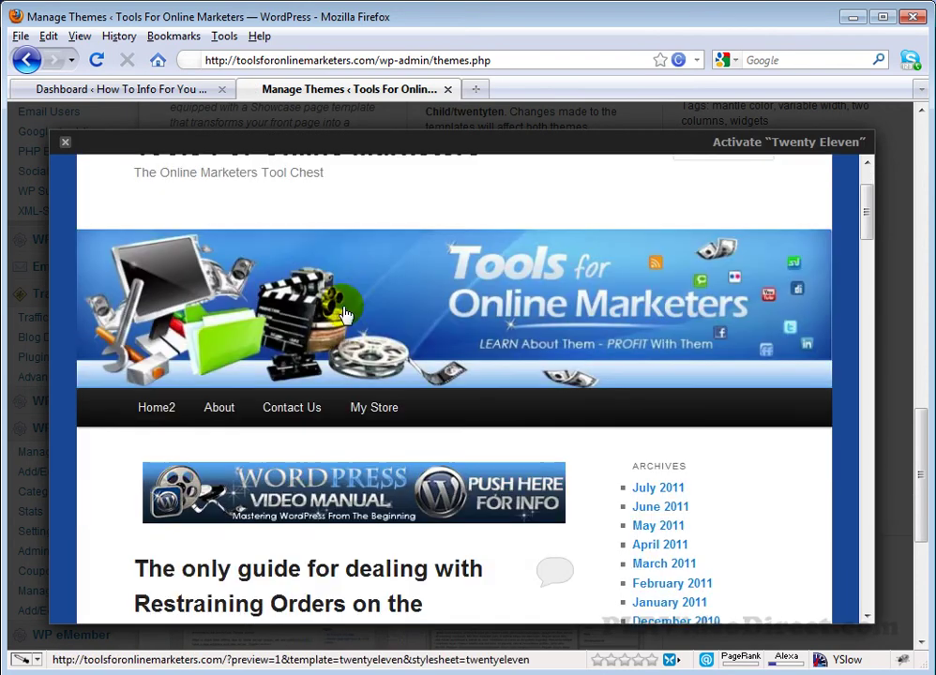
scroll(281, 344, up, 2)
scroll(282, 344, up, 2)
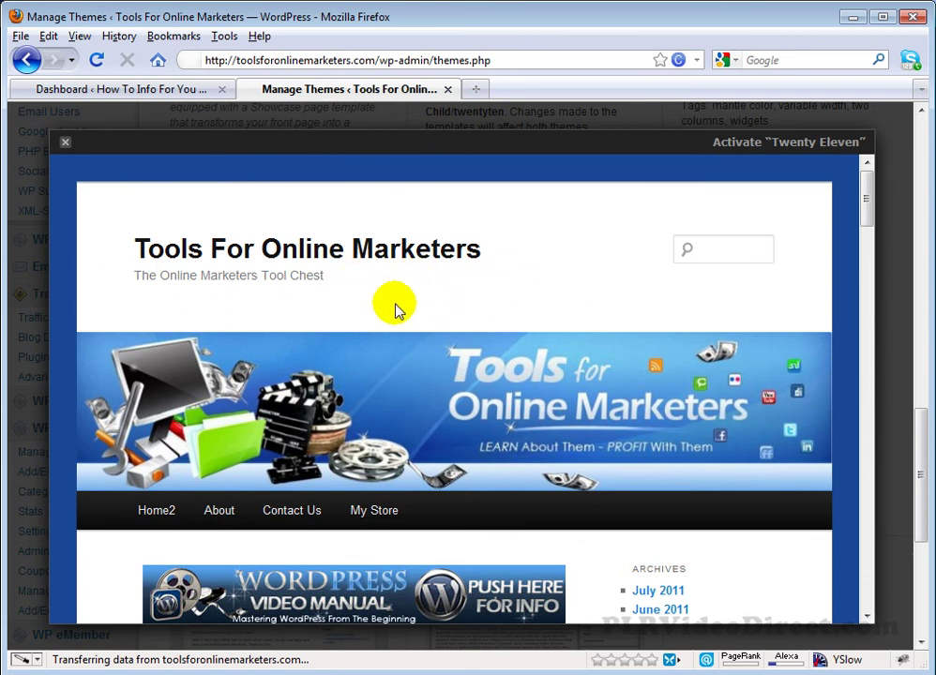
click(247, 242)
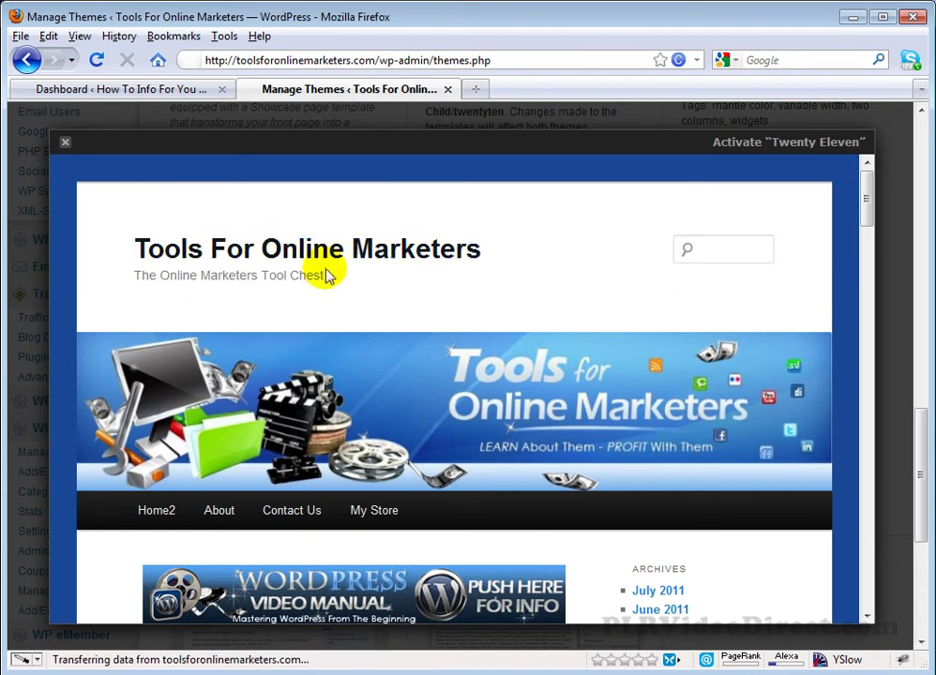
scroll(396, 309, down, 5)
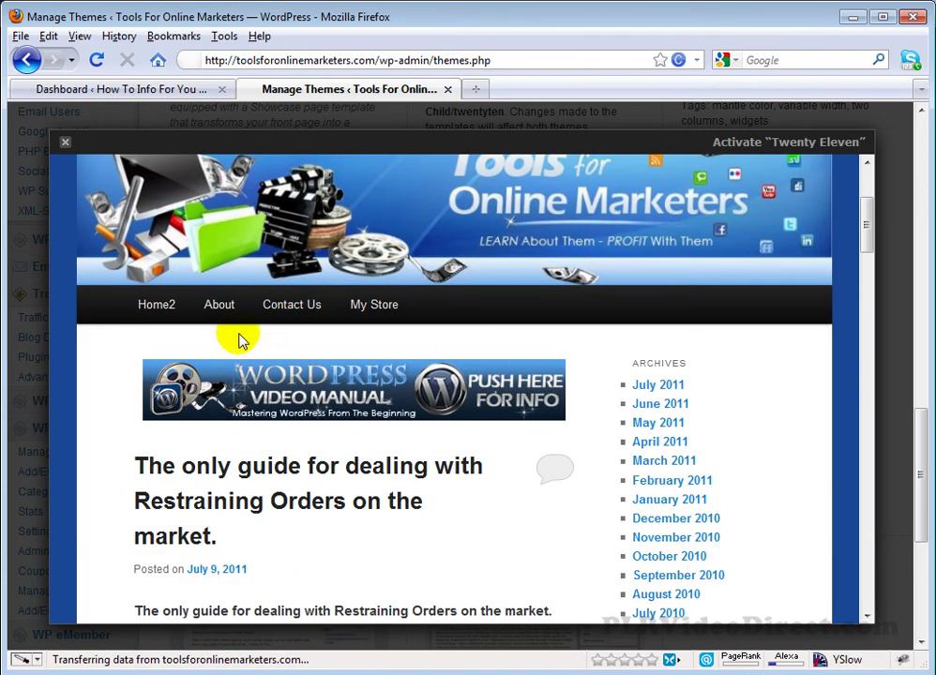
scroll(214, 337, down, 5)
scroll(215, 343, up, 3)
scroll(201, 347, down, 2)
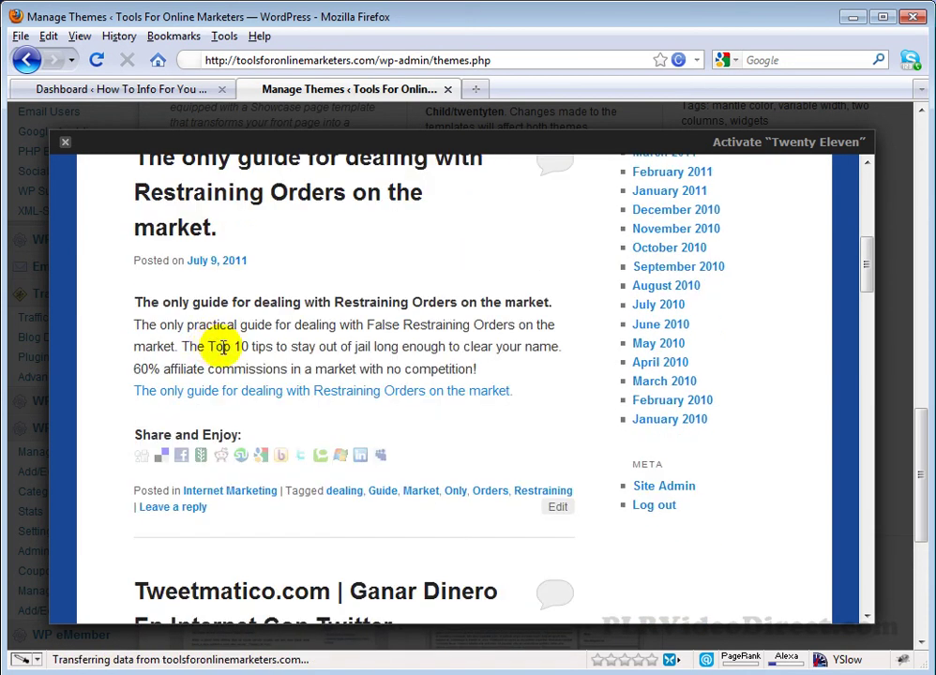
scroll(202, 347, up, 3)
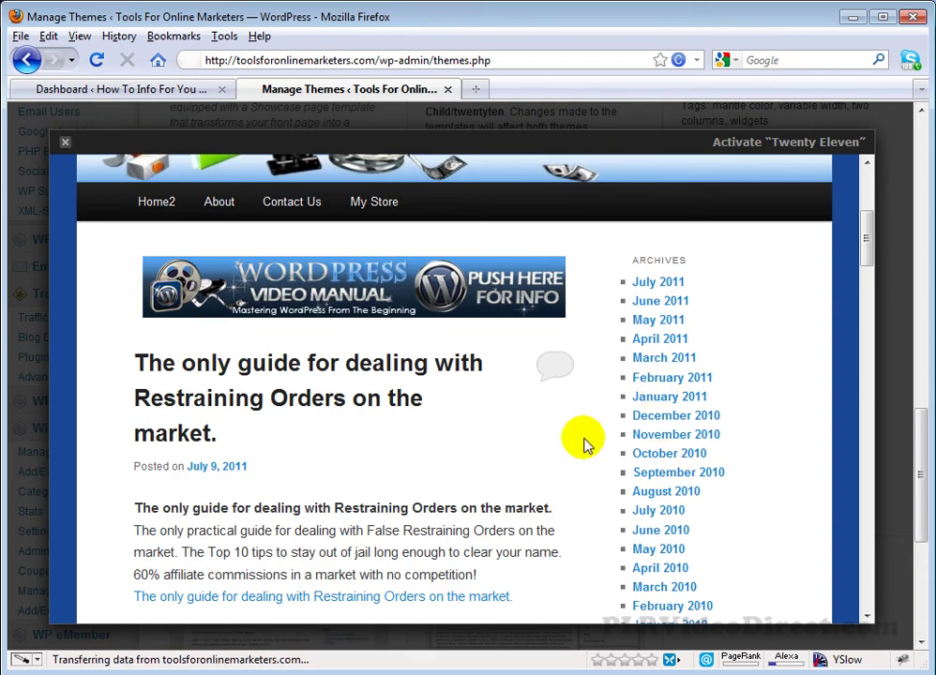
scroll(476, 436, up, 5)
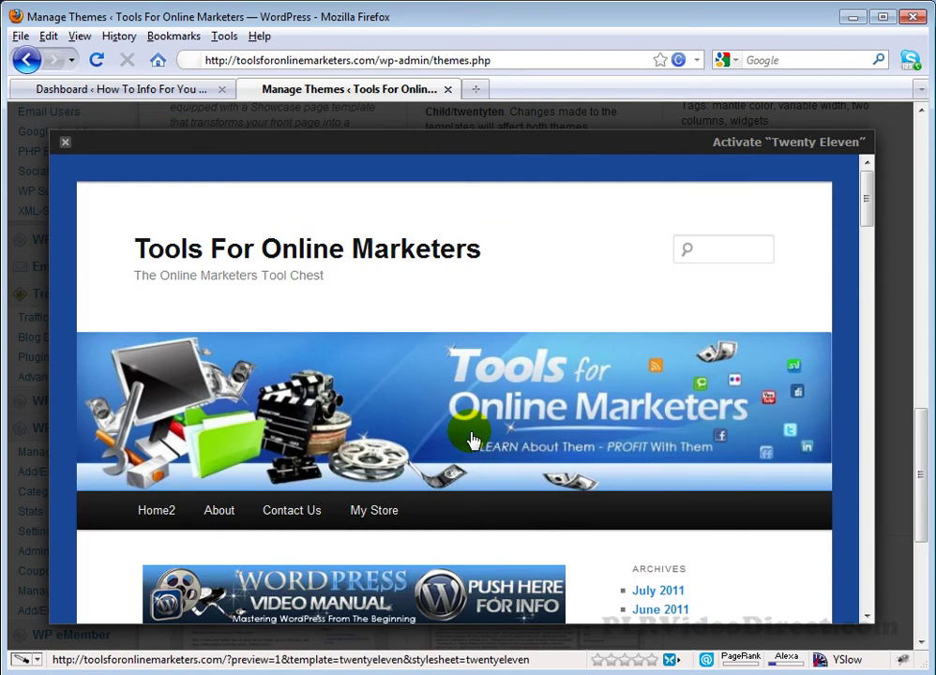
Activate the Twenty Eleven theme from its preview and open its Theme Options.
click(792, 142)
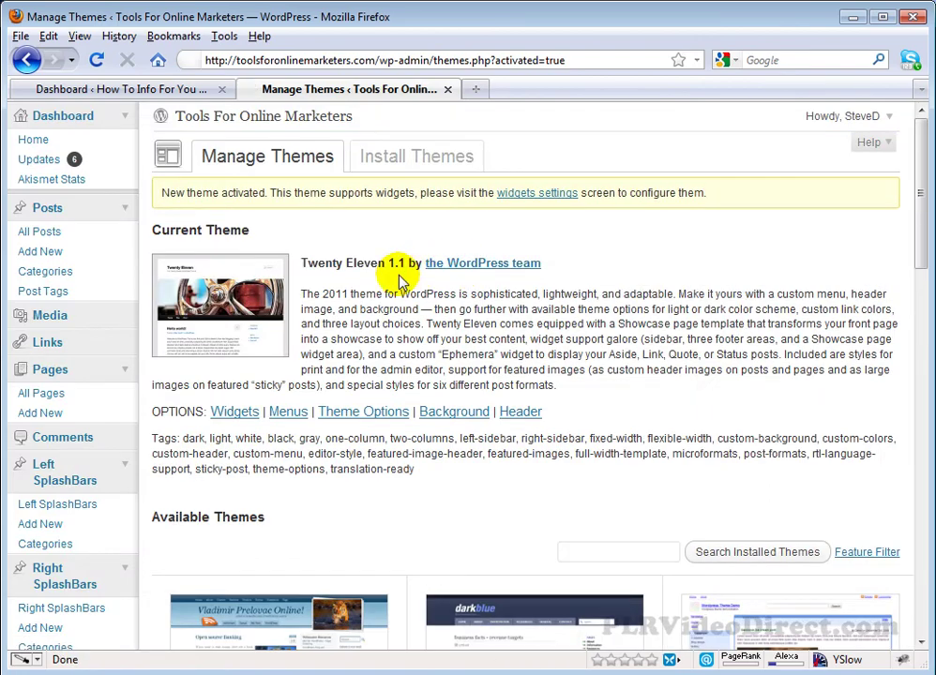
scroll(347, 403, down, 3)
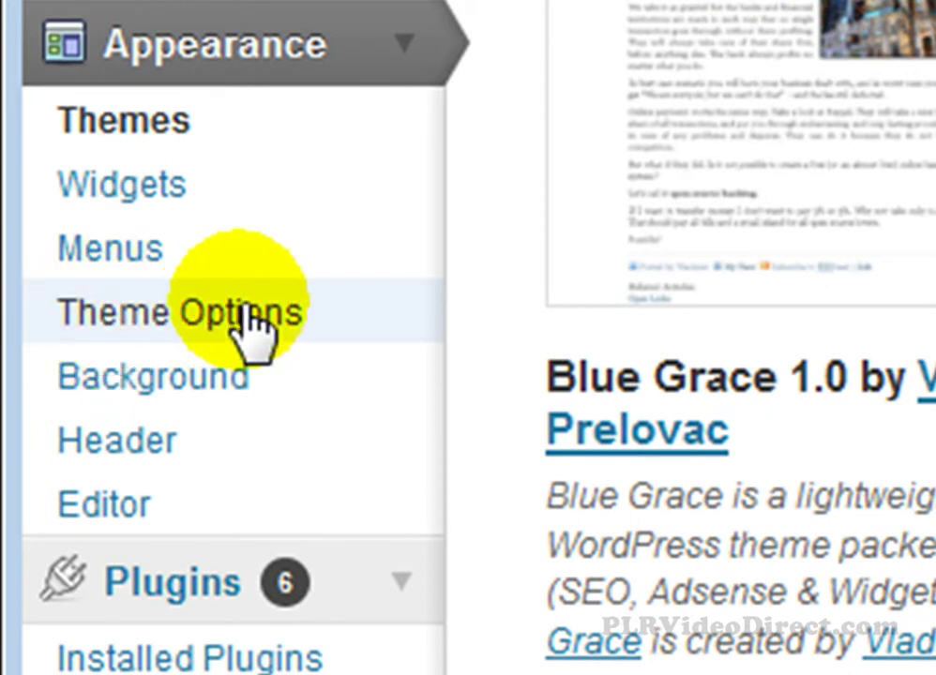
click(195, 312)
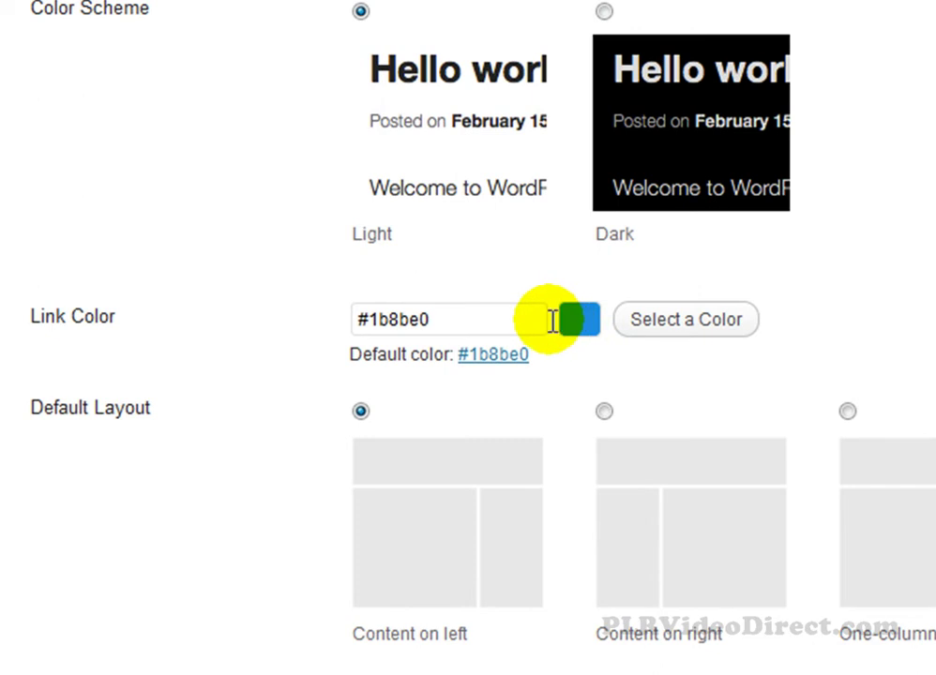
Pick the yellow shade #efcf57 as the theme's link color with the color picker.
click(682, 321)
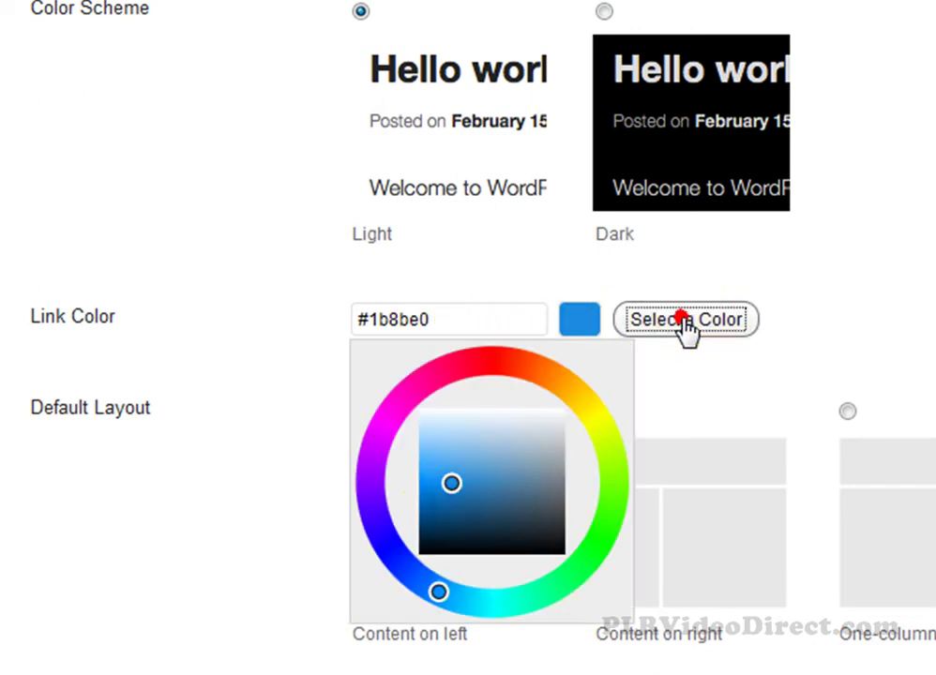
click(546, 521)
click(582, 395)
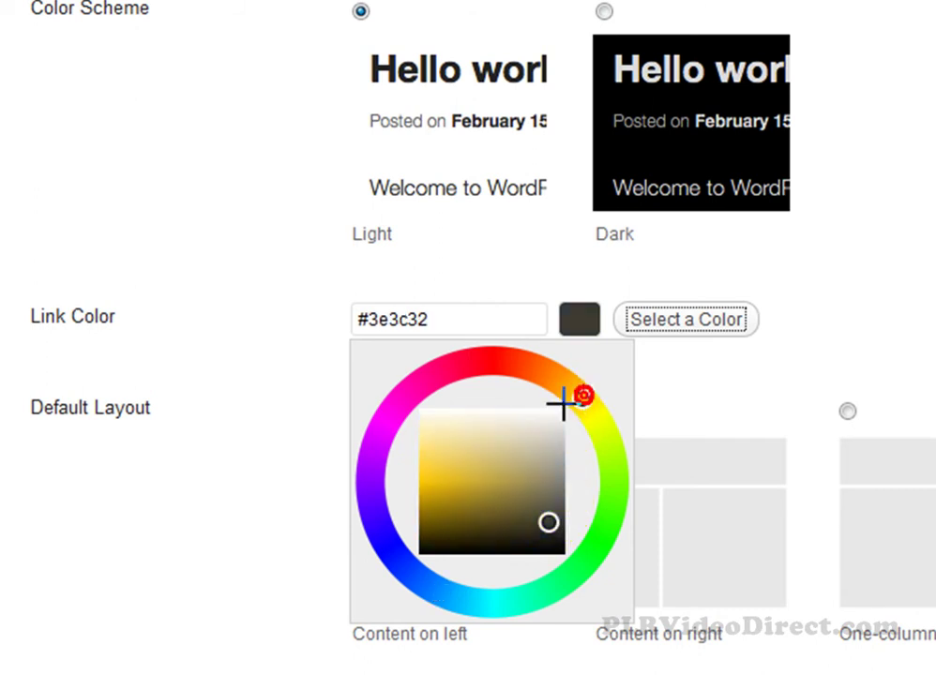
click(444, 459)
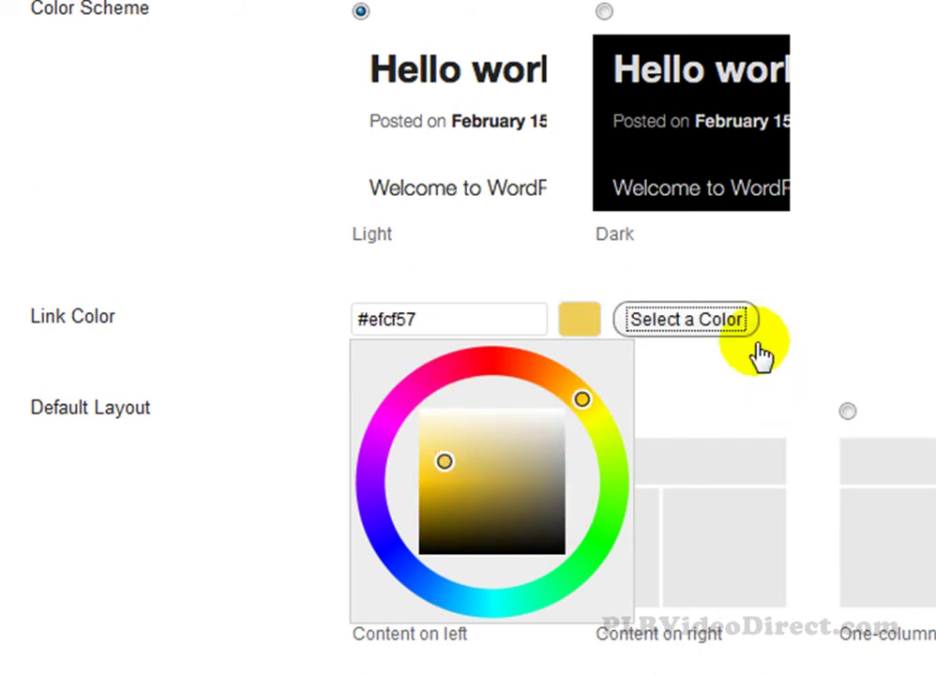
click(707, 384)
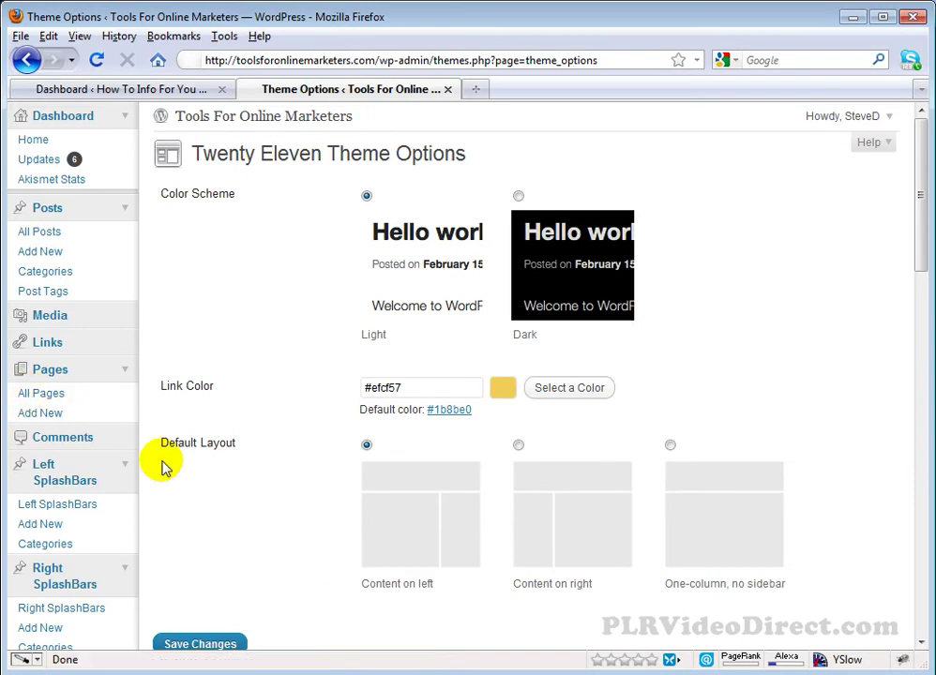
Open the Custom Header page and examine the image upload size, default images, random option, display text and text color settings.
scroll(214, 491, down, 8)
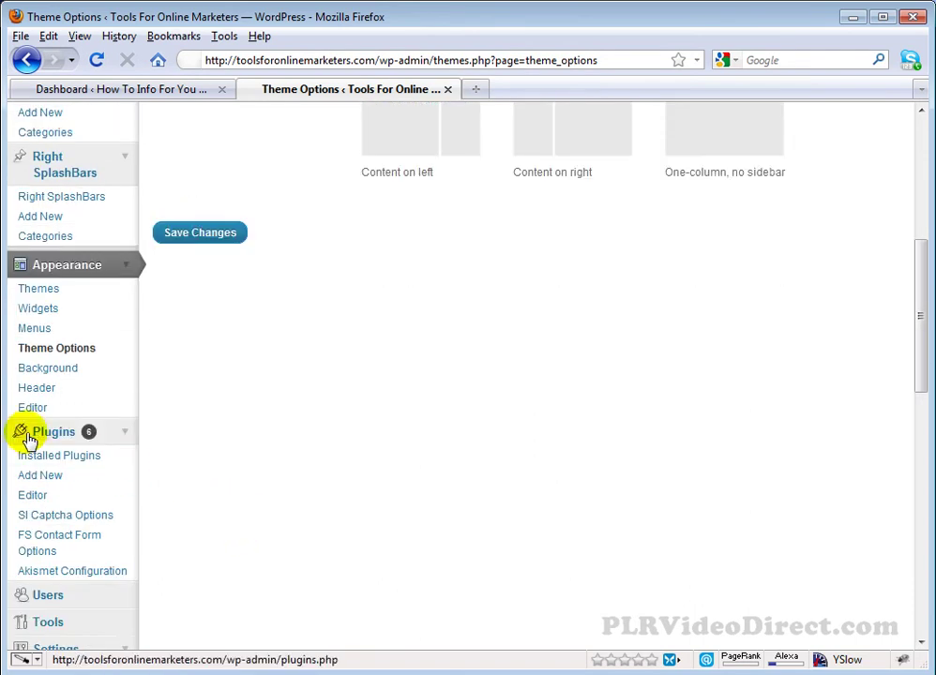
click(29, 386)
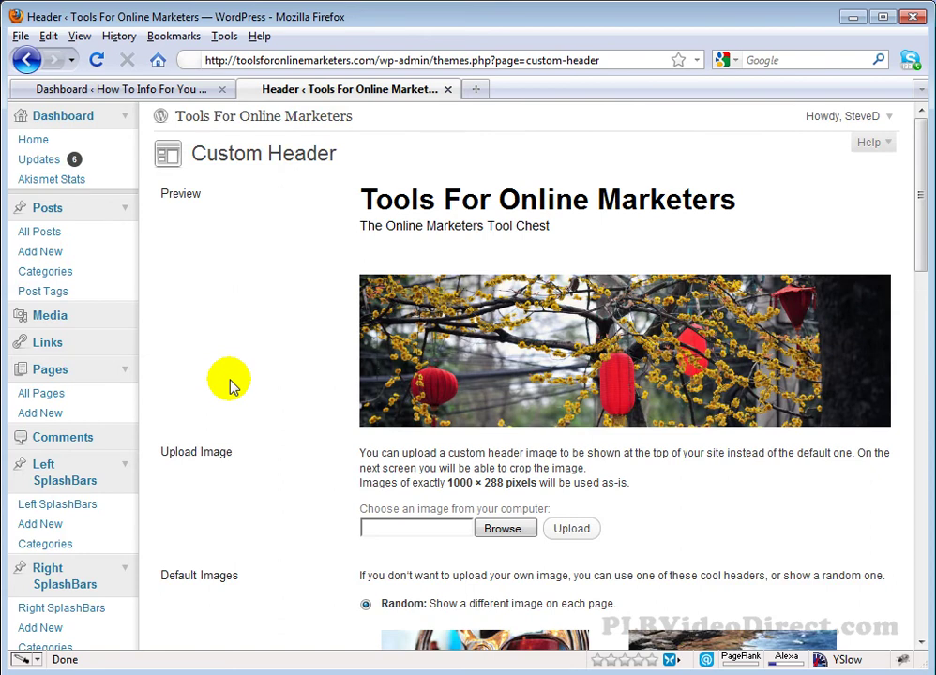
scroll(237, 359, down, 4)
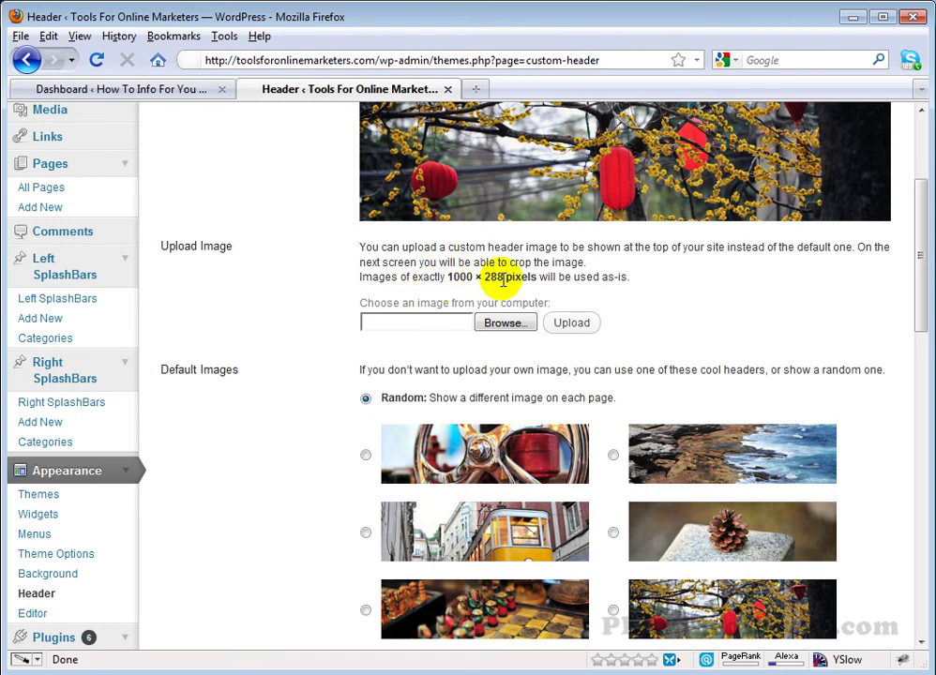
scroll(309, 352, down, 4)
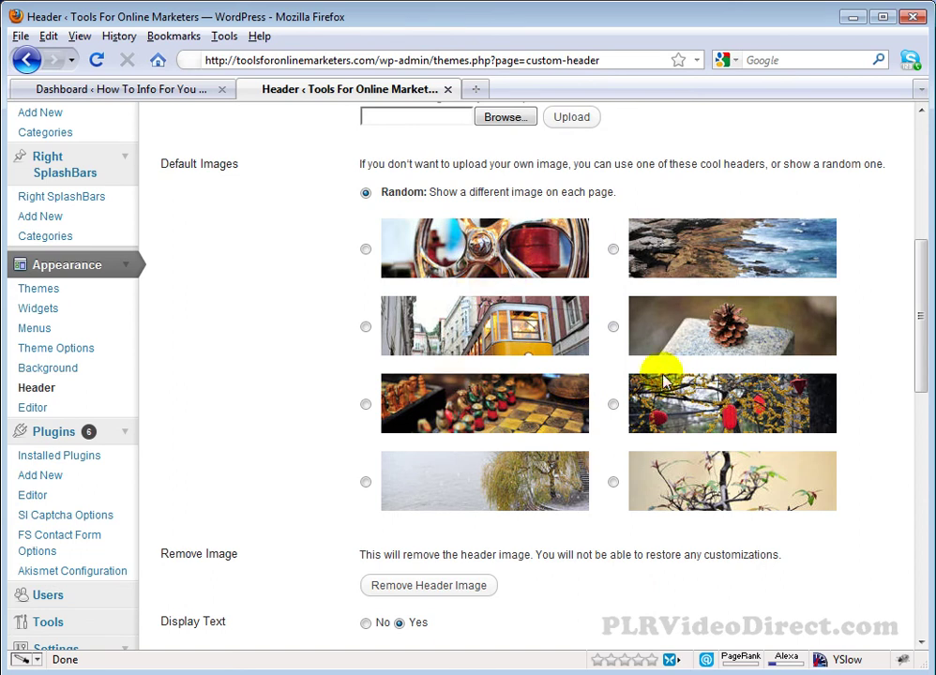
scroll(525, 419, up, 2)
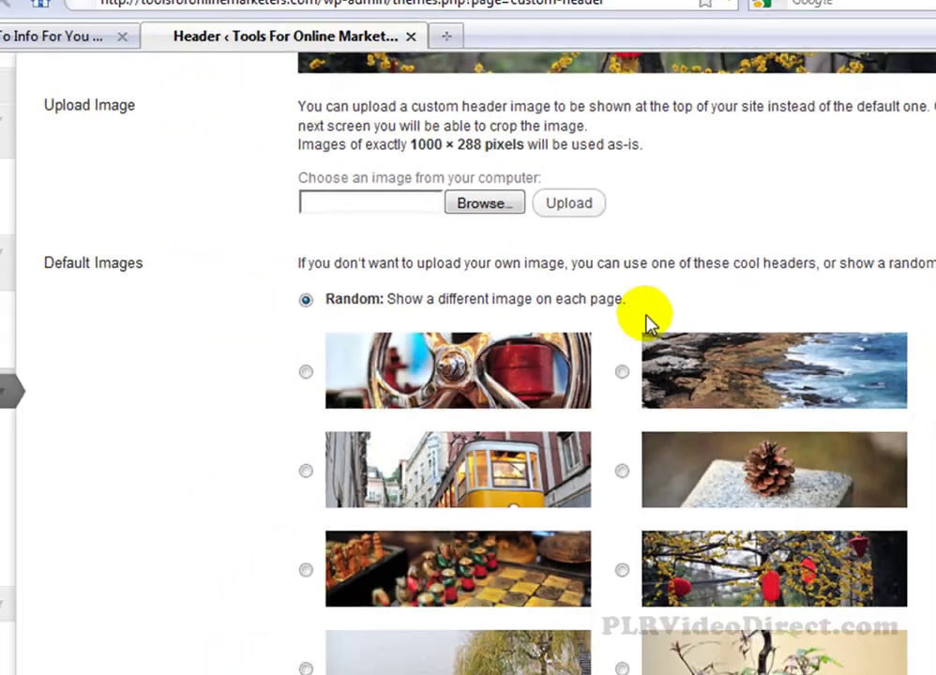
scroll(525, 375, down, 5)
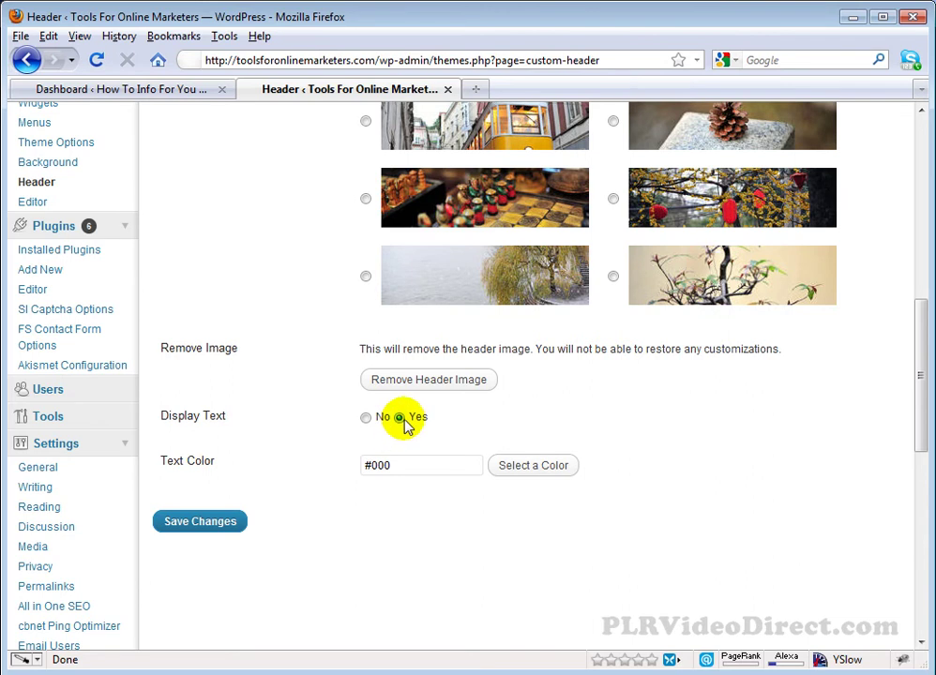
click(380, 466)
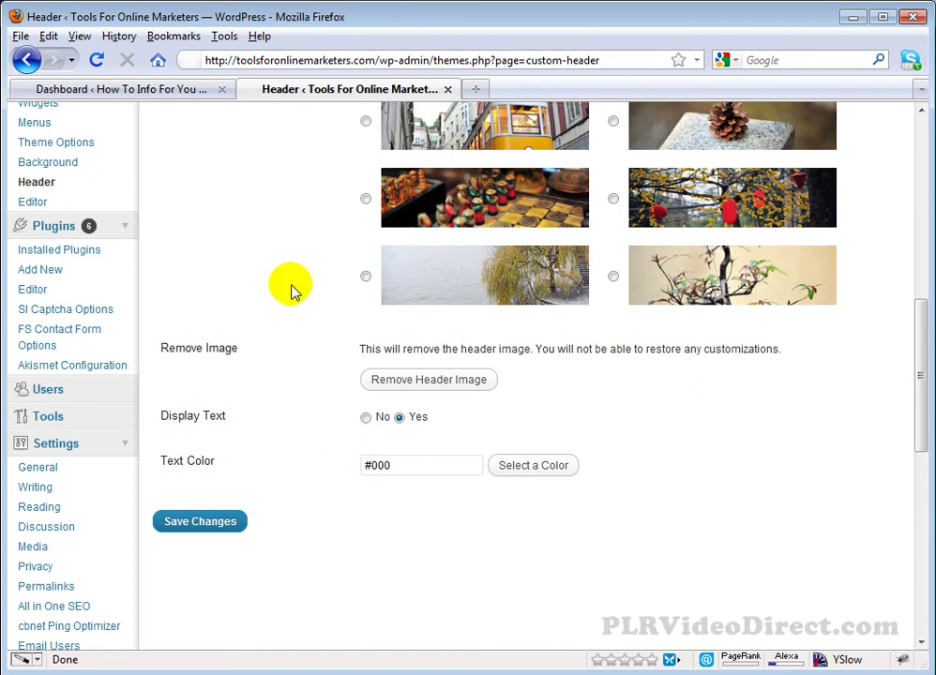
Switch to the How To Info For You site and open its Custom Header page to compare the Twenty Ten header options.
click(112, 87)
scroll(163, 359, down, 5)
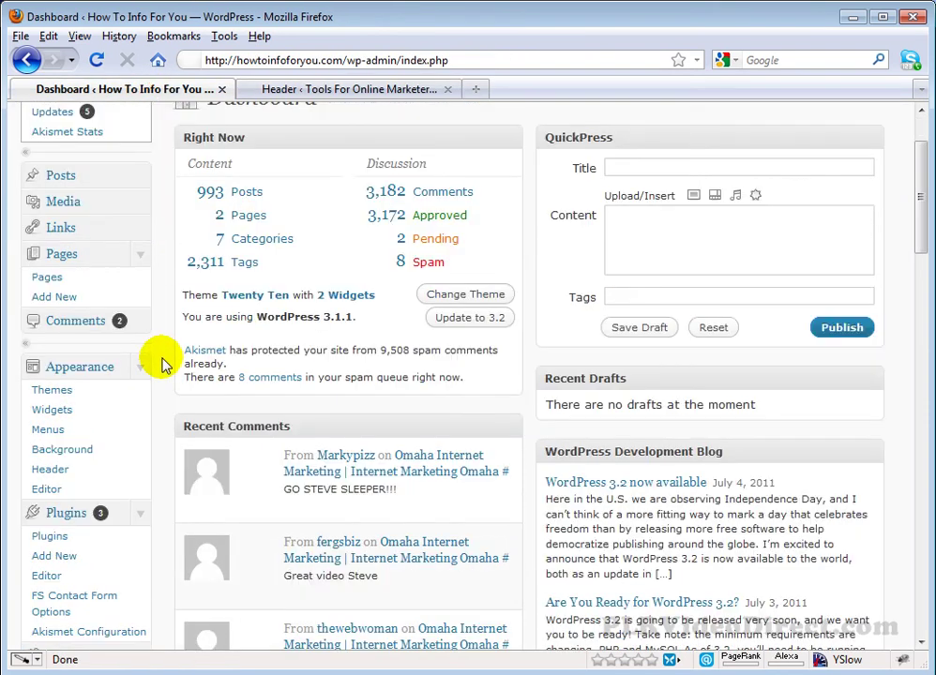
scroll(99, 413, down, 2)
scroll(88, 456, up, 5)
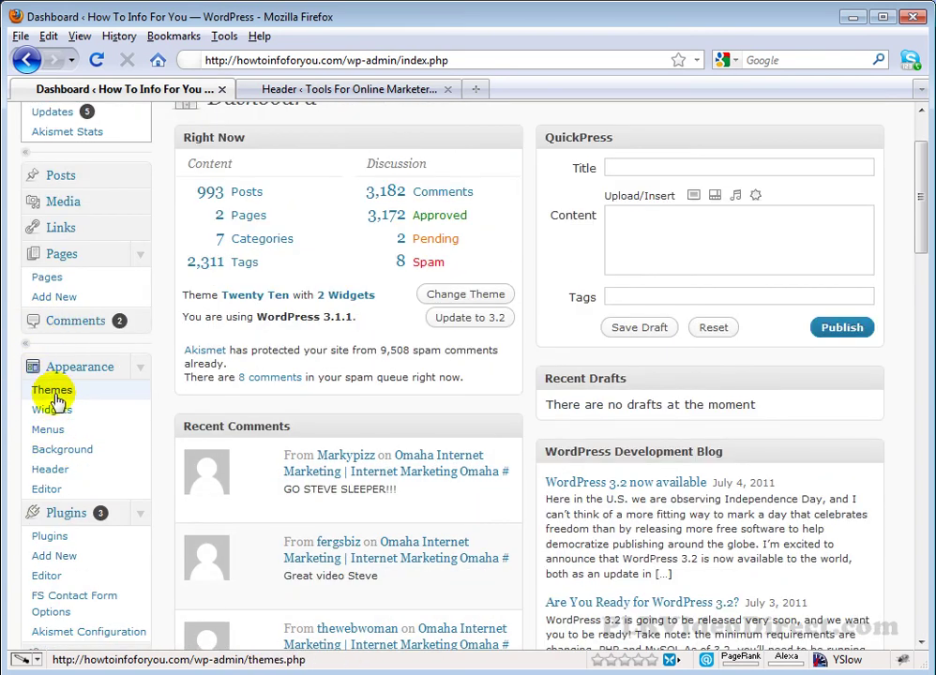
click(53, 470)
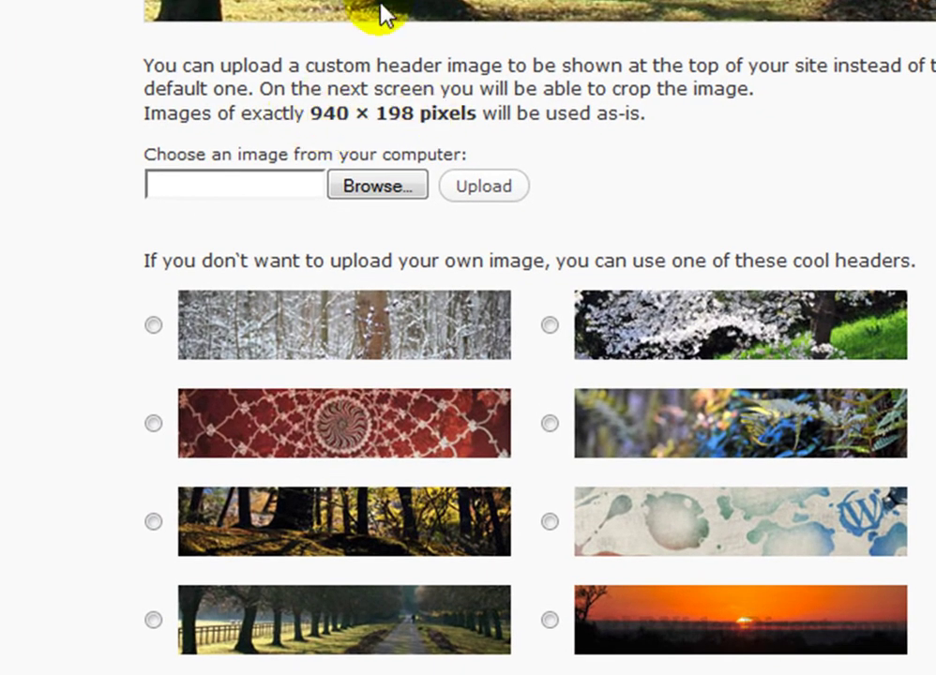
scroll(62, 412, down, 3)
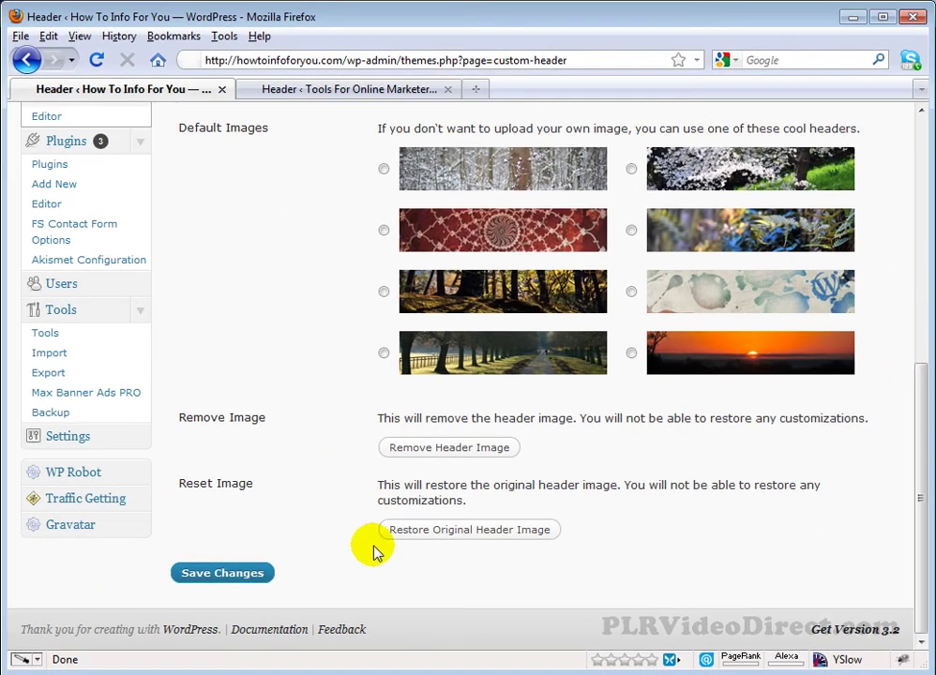
Return to the Tools For Online Marketers header page and review its default images, display text and text color options again.
click(378, 90)
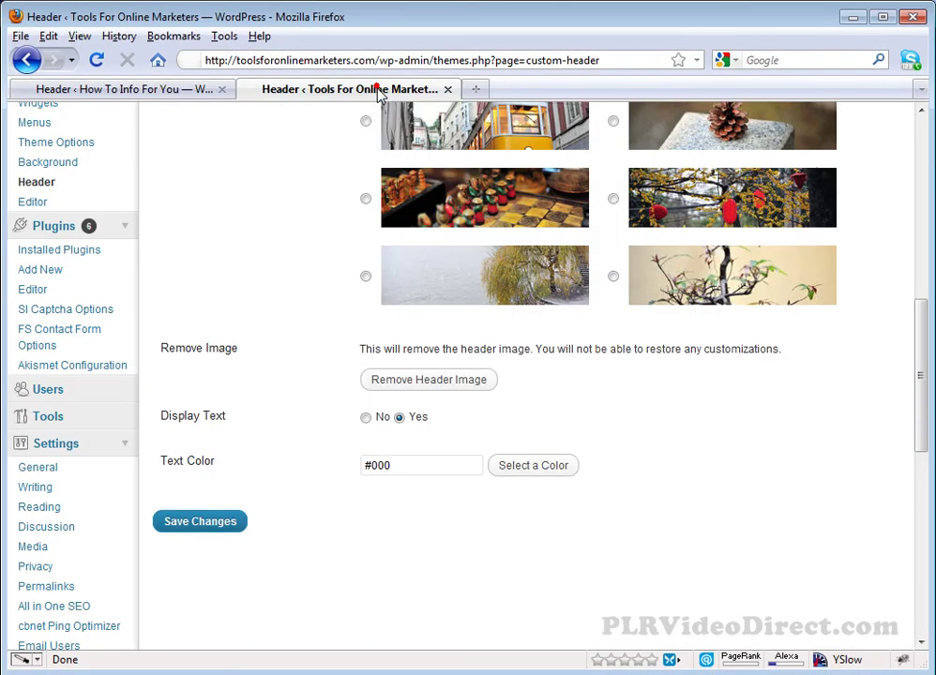
scroll(286, 488, up, 6)
scroll(289, 488, down, 4)
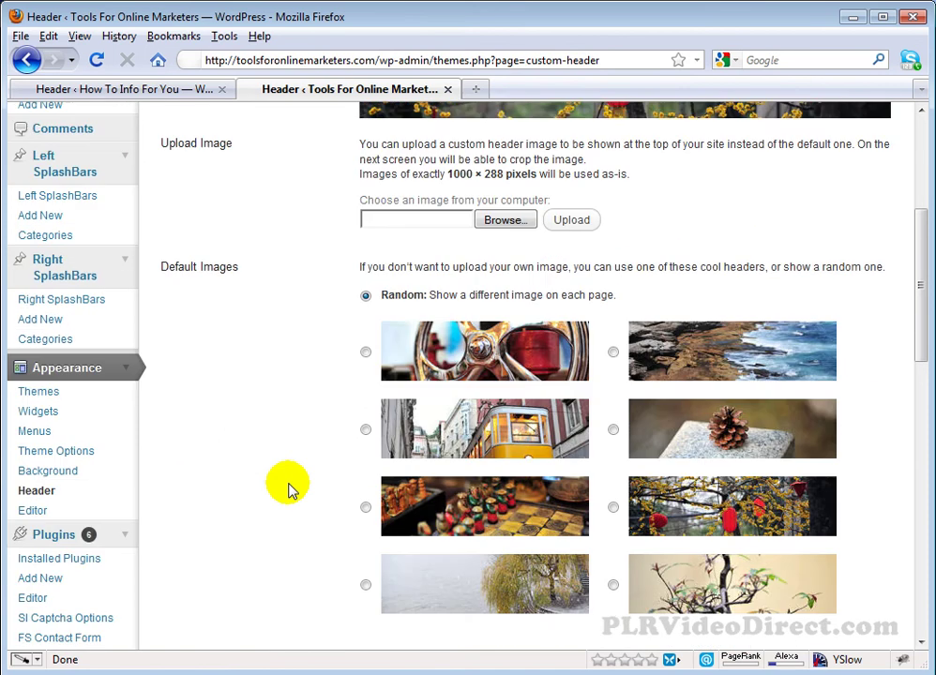
scroll(289, 489, down, 4)
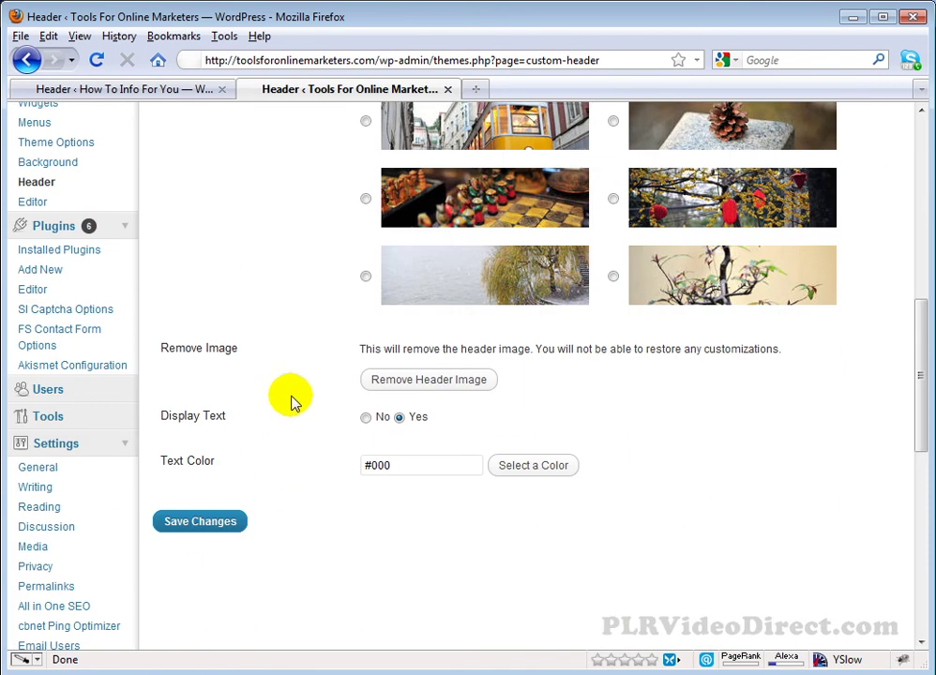
scroll(291, 384, up, 6)
scroll(293, 267, up, 4)
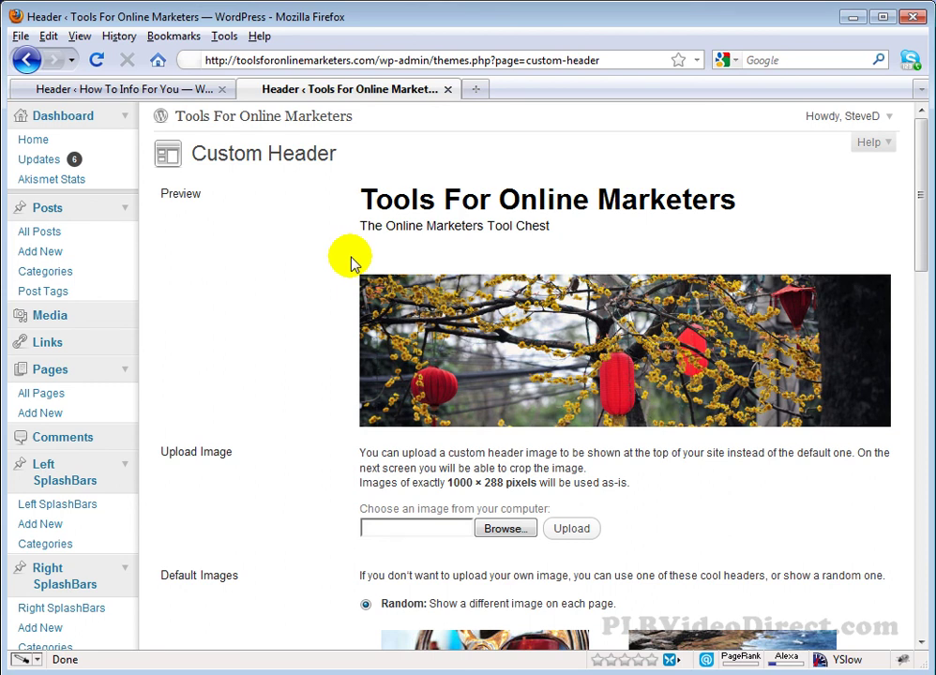
Open the list of all posts and edit the newest one, the guide for dealing with restraining orders.
key(alt+Left)
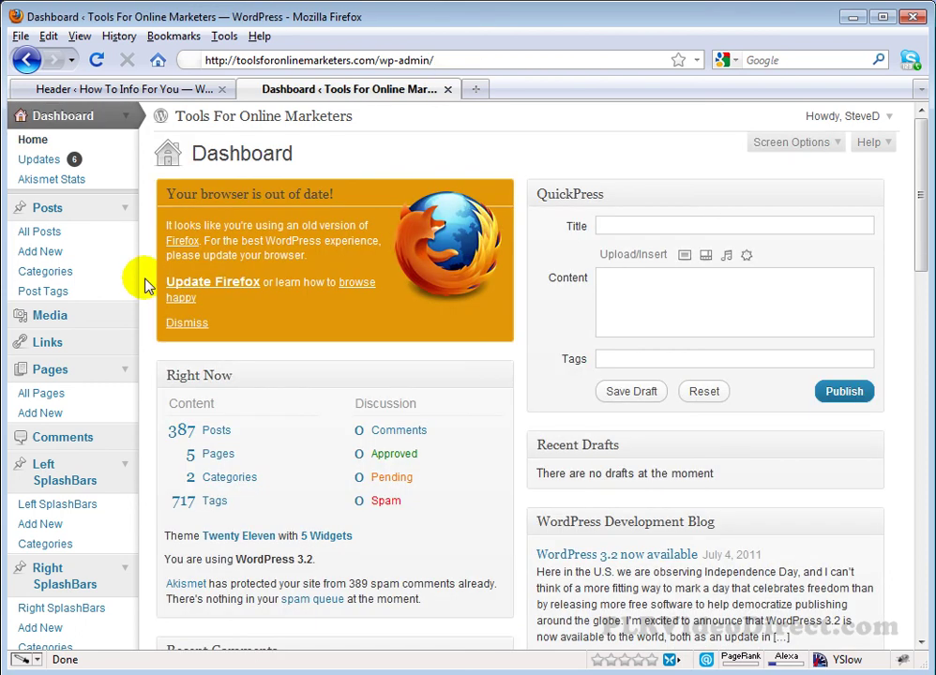
click(30, 232)
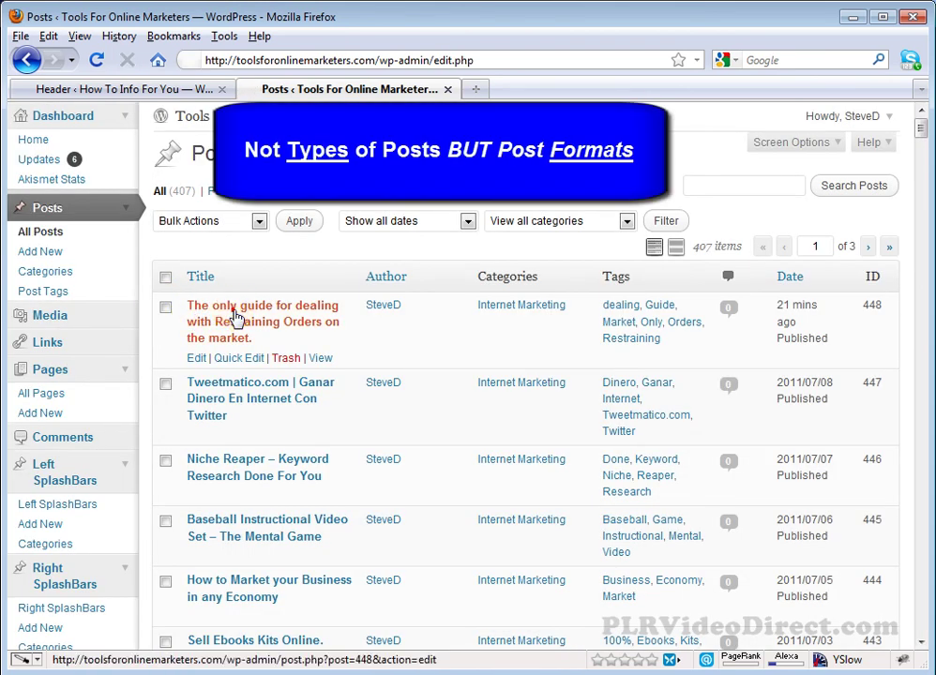
click(235, 316)
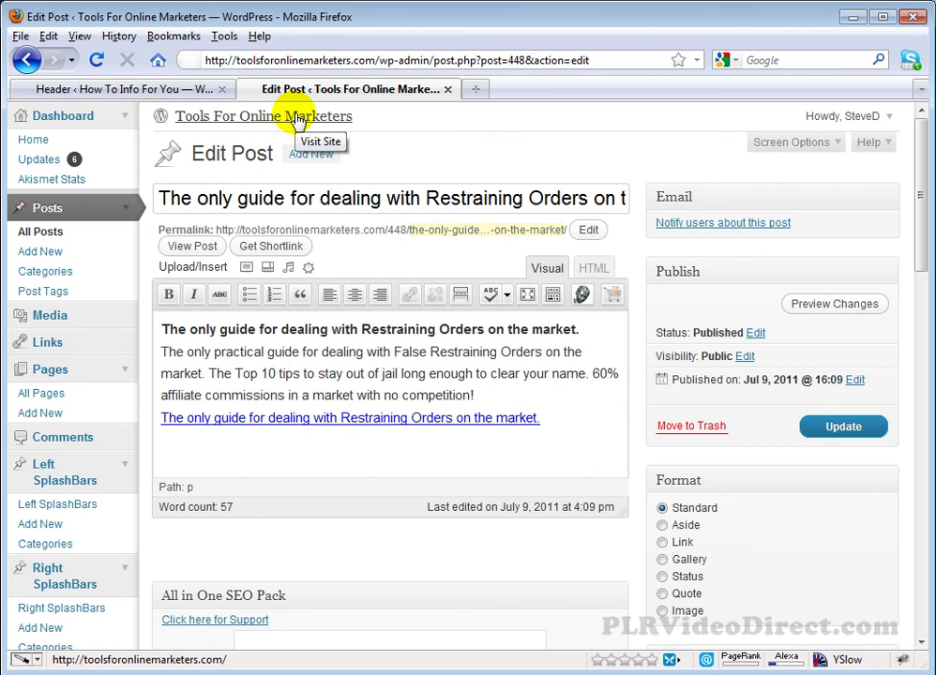
Open the Tools For Online Marketers front page in a separate tab and view how the restraining orders post is displayed.
right_click(296, 119)
click(318, 146)
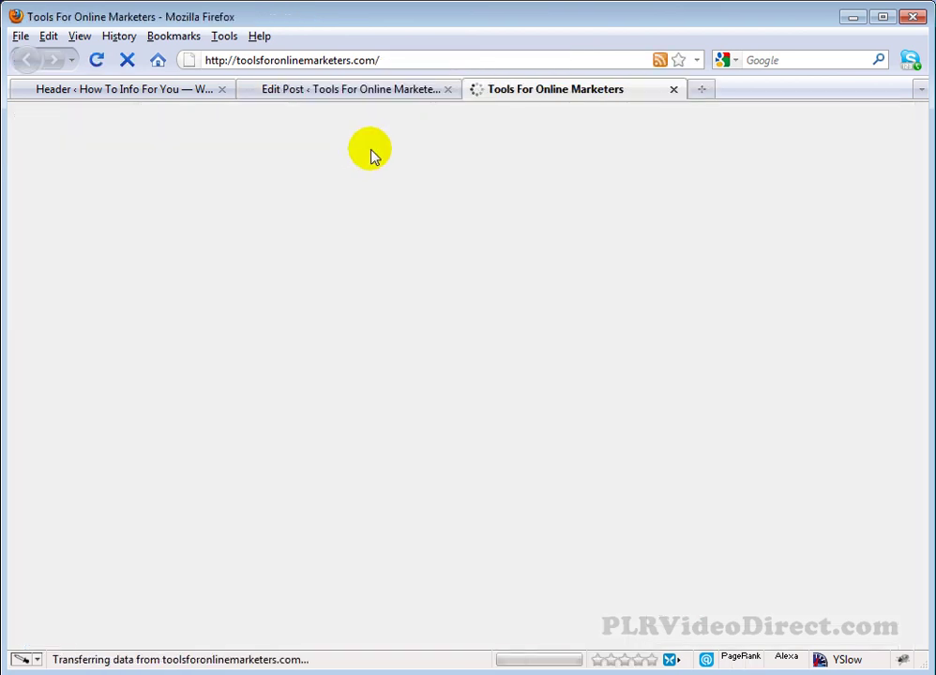
scroll(519, 263, down, 10)
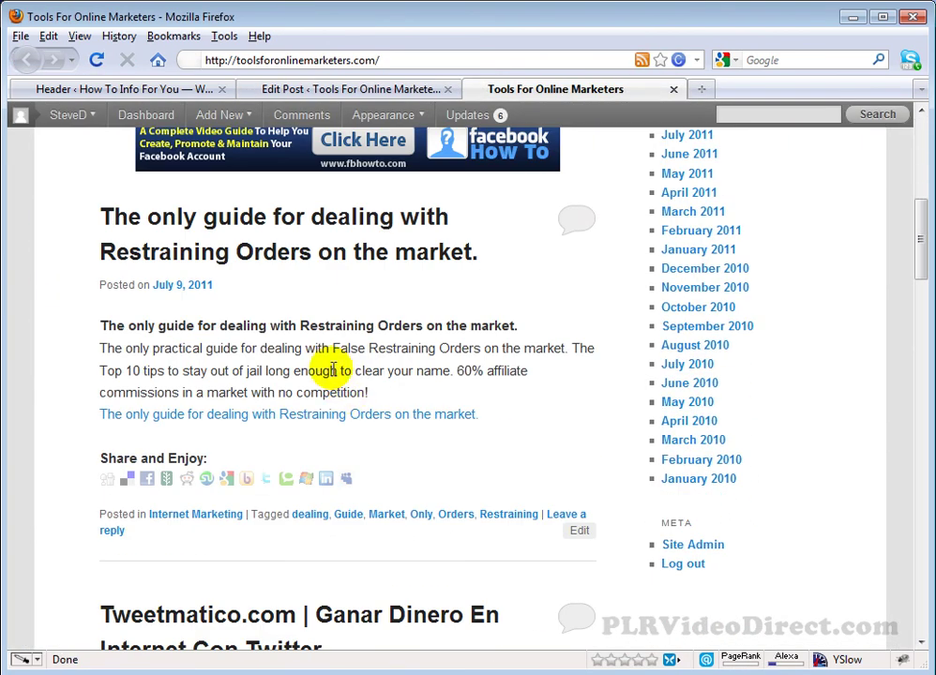
Change the restraining orders post's format from Standard to Link and update the post.
click(320, 89)
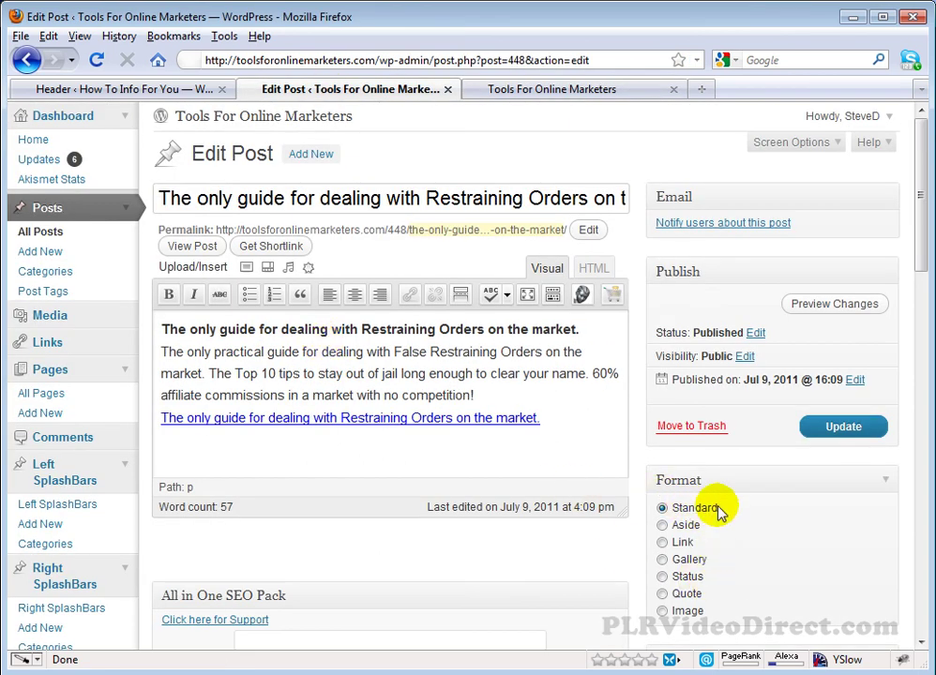
click(662, 576)
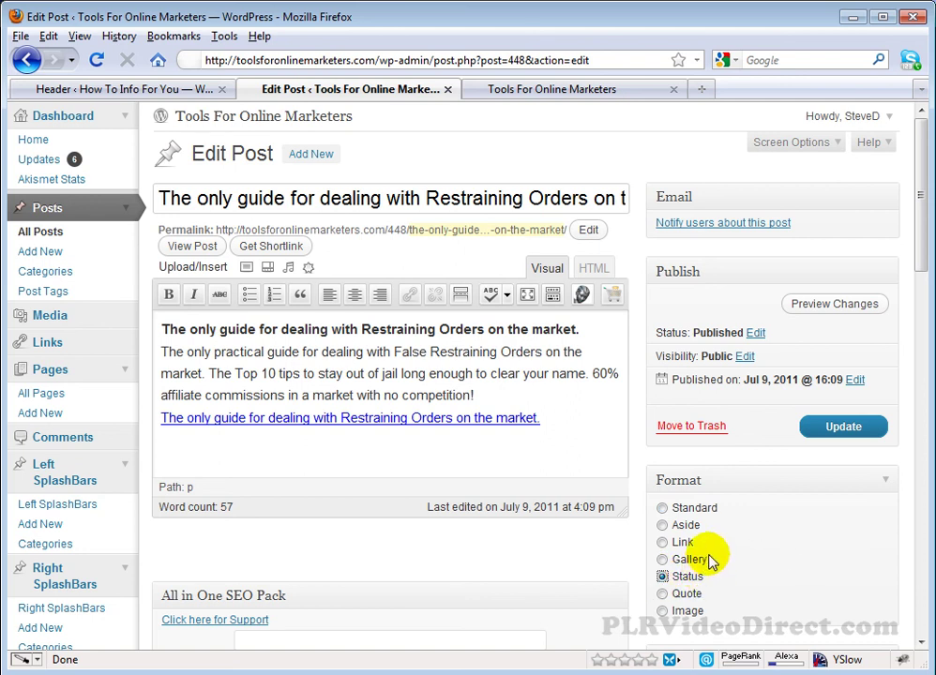
click(844, 428)
Reload the Tools For Online Marketers front page and check the post's new formatting and the header image.
click(523, 90)
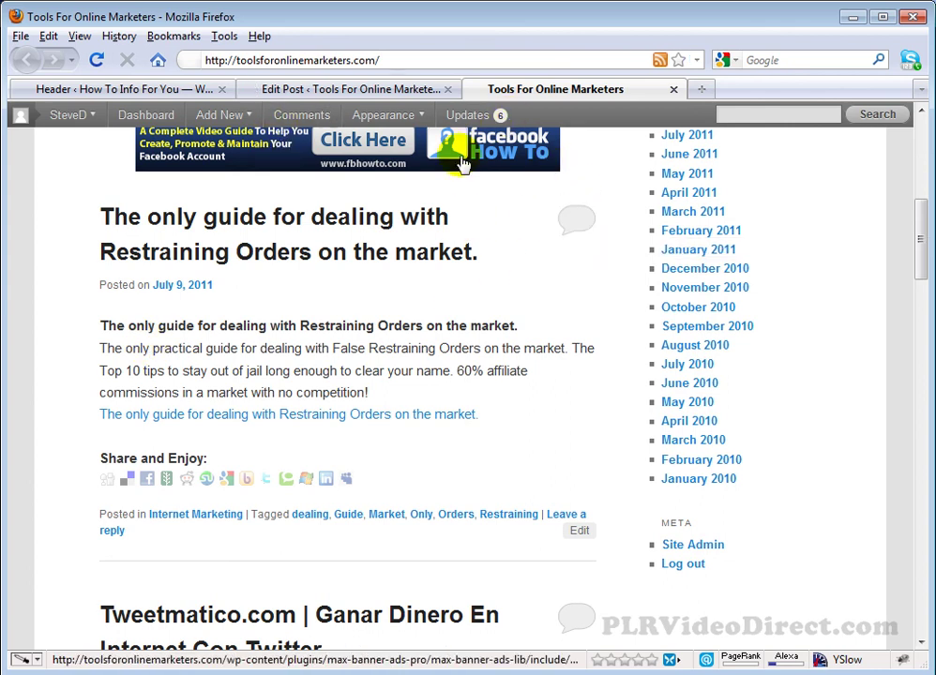
click(98, 58)
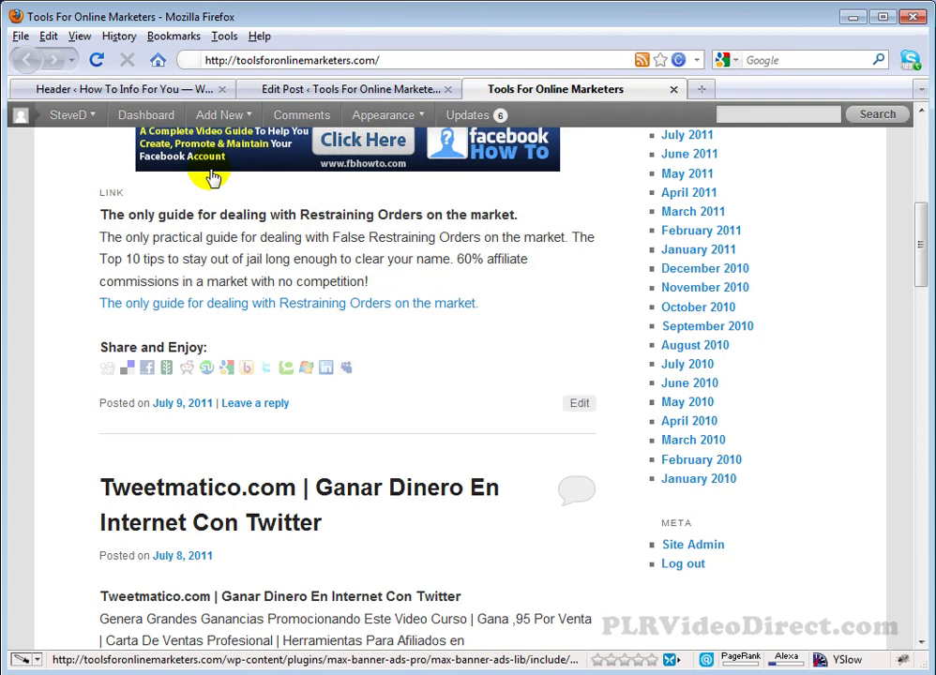
scroll(211, 177, up, 5)
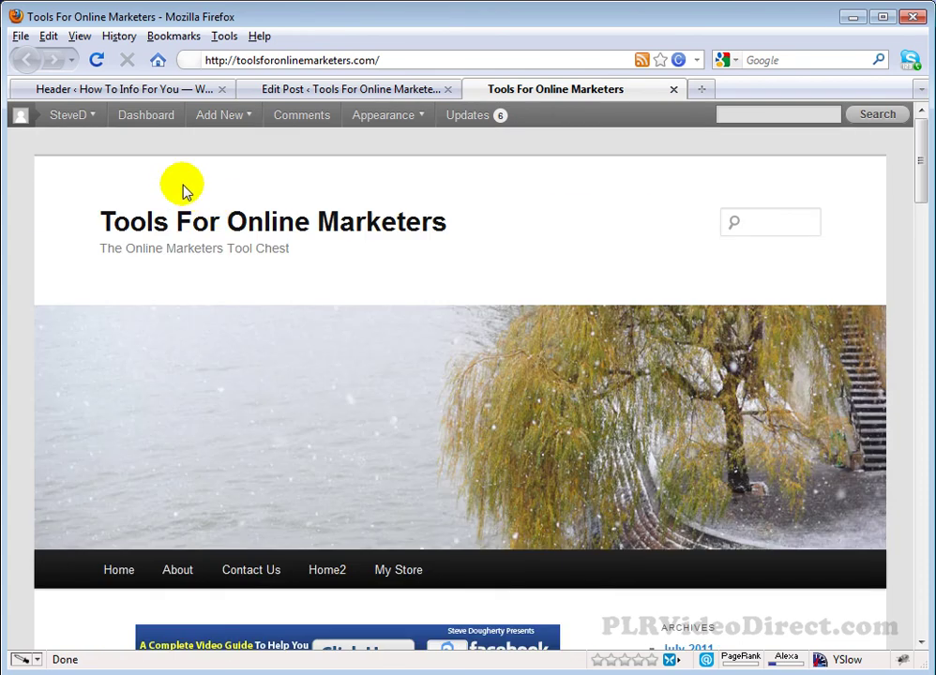
Return to the How To Info For You Custom Header page and view the WordPress 3.2 update notice.
click(115, 89)
scroll(235, 243, up, 8)
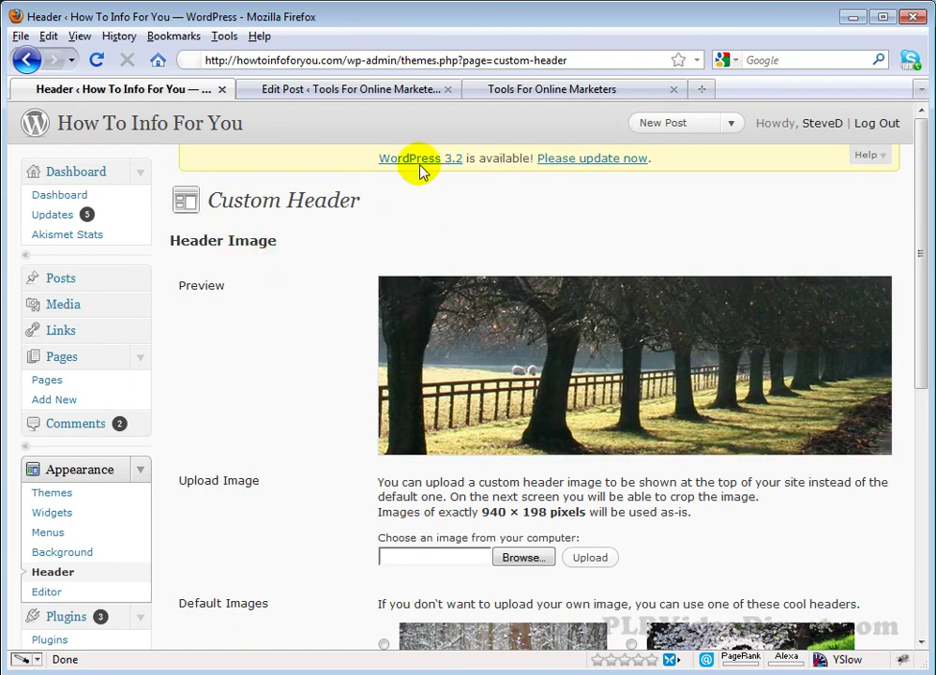